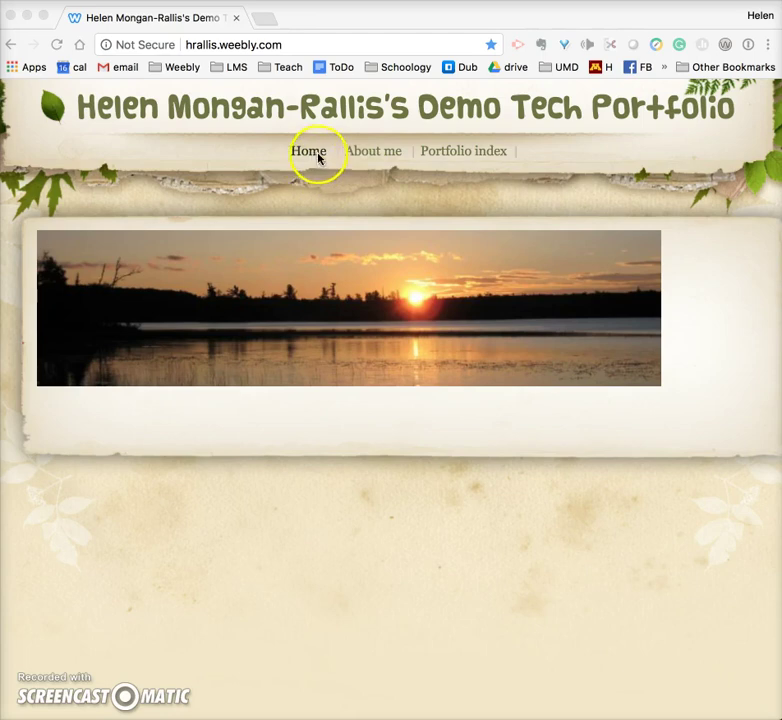
# Browse the live About me page's intro text and photos, then reveal the Portfolio index submenu
pyautogui.click(362, 157)
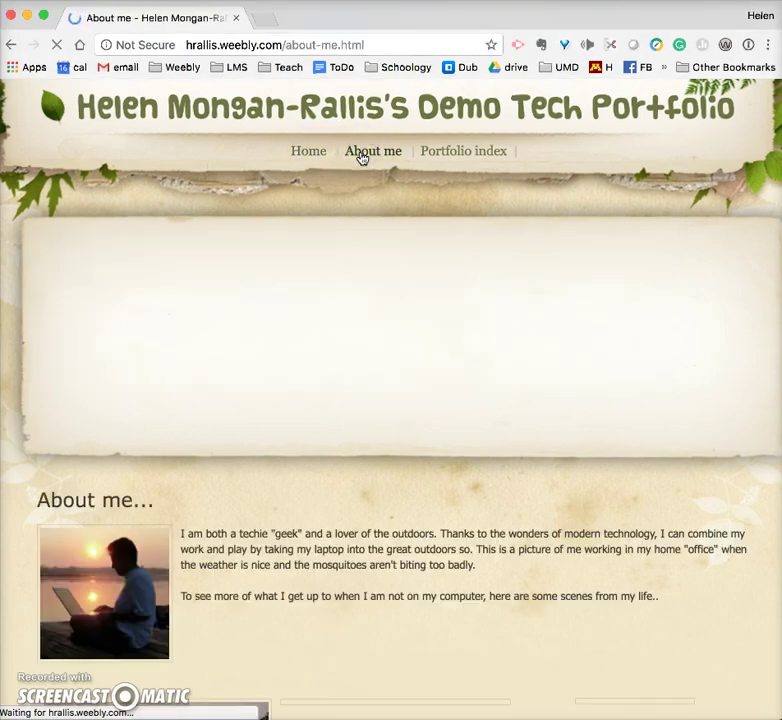
pyautogui.scroll(-1, 364, 388)
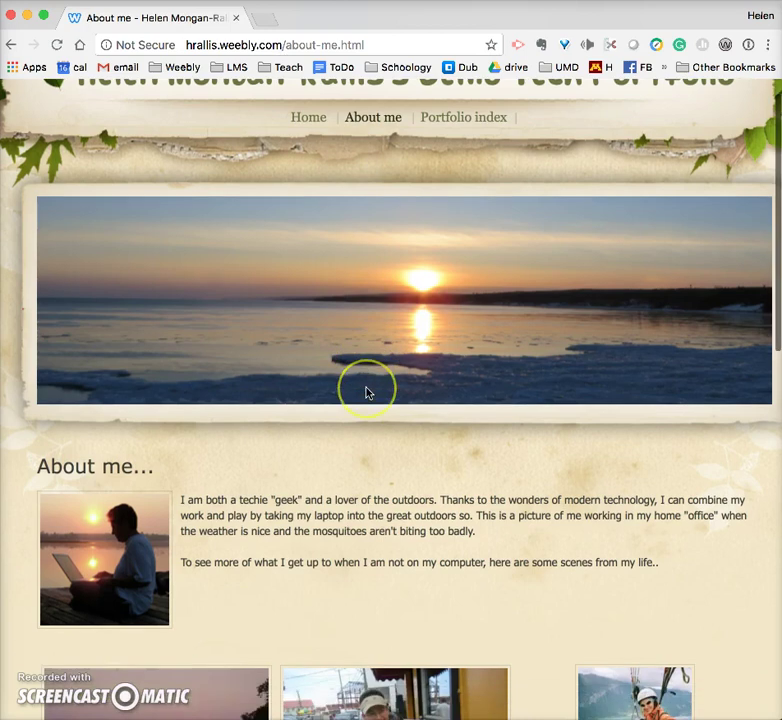
pyautogui.scroll(-1, 366, 392)
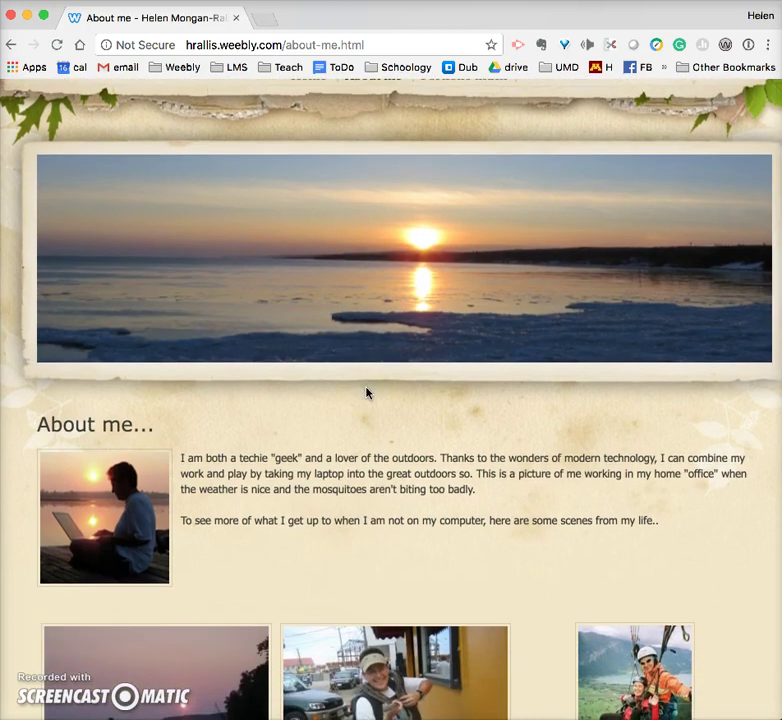
pyautogui.scroll(-1, 366, 392)
pyautogui.scroll(-2, 366, 392)
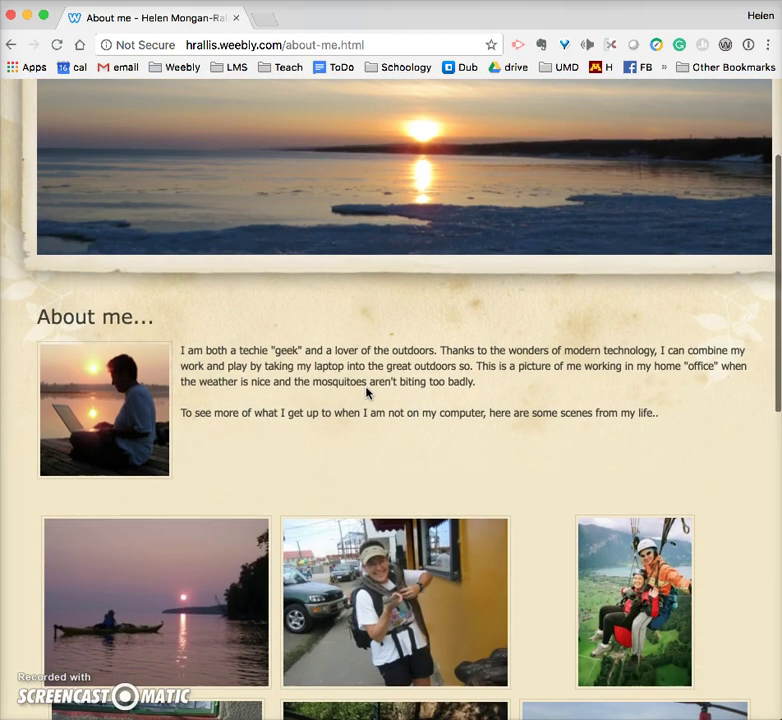
pyautogui.scroll(-4, 366, 392)
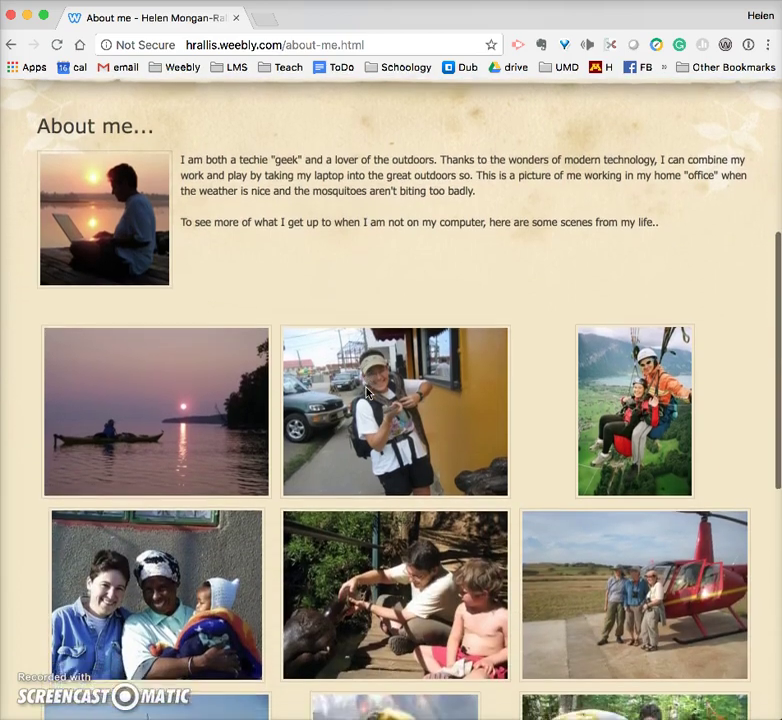
pyautogui.scroll(-12, 366, 392)
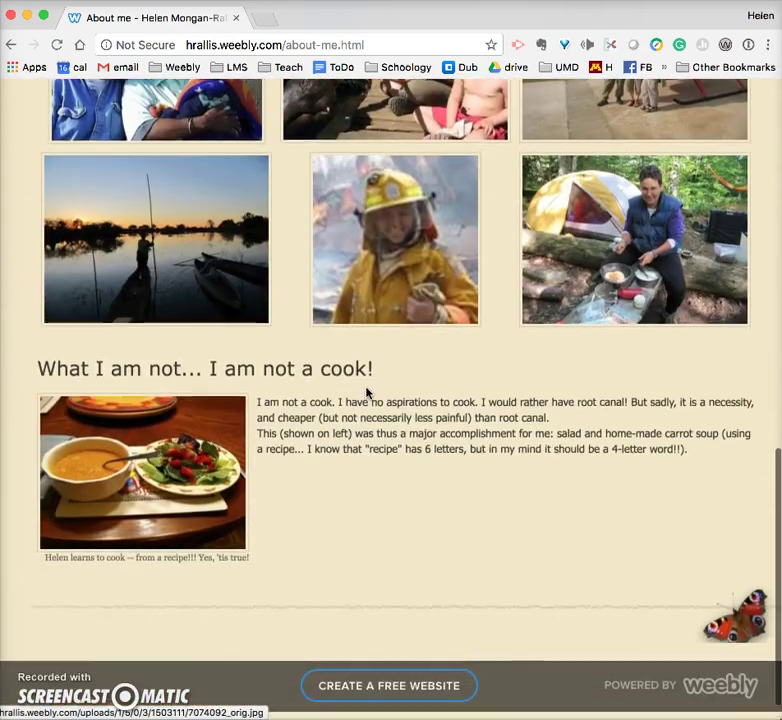
pyautogui.scroll(11, 366, 392)
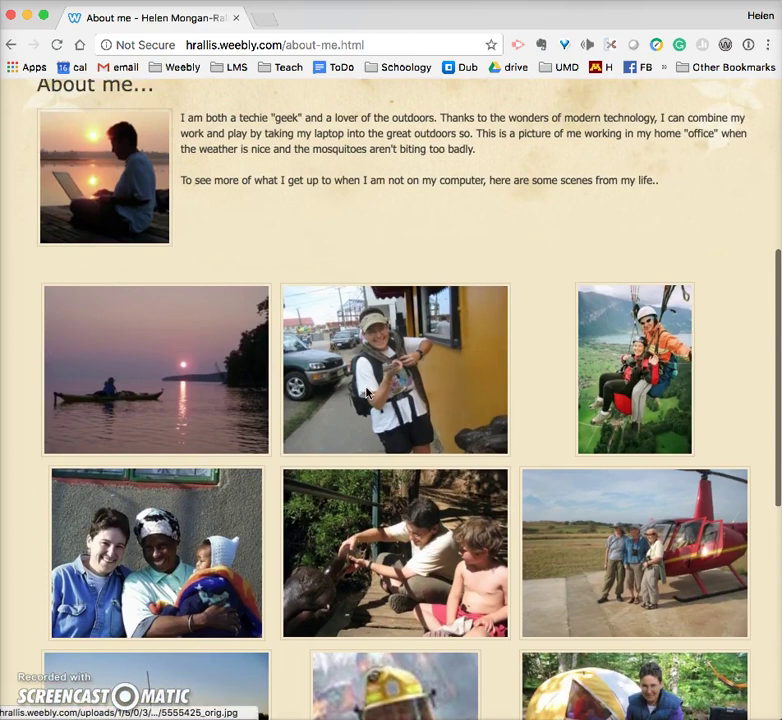
pyautogui.scroll(6, 367, 392)
pyautogui.moveTo(467, 155)
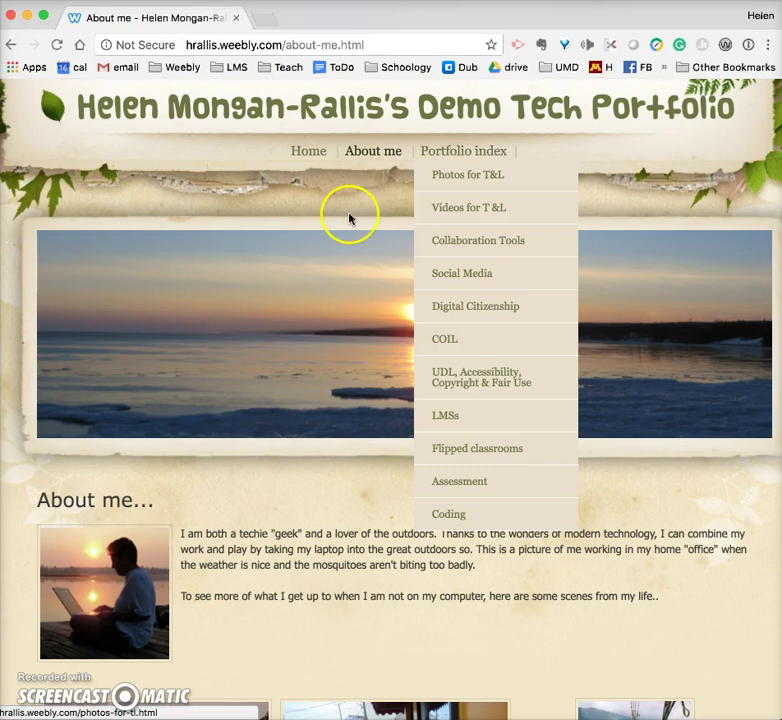
pyautogui.scroll(-1, 351, 213)
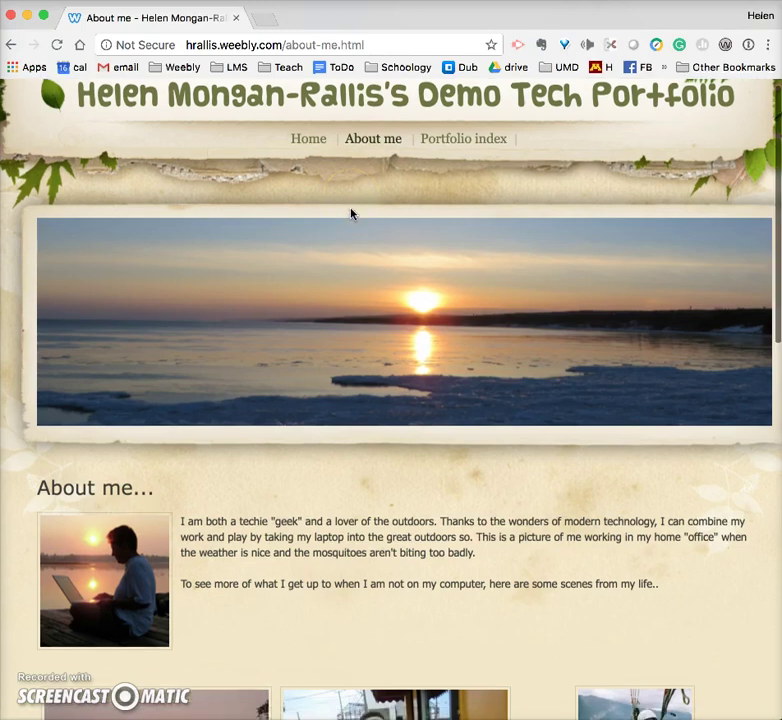
# Return to the live Home page and highlight the full site address, then its subdomain
pyautogui.click(308, 145)
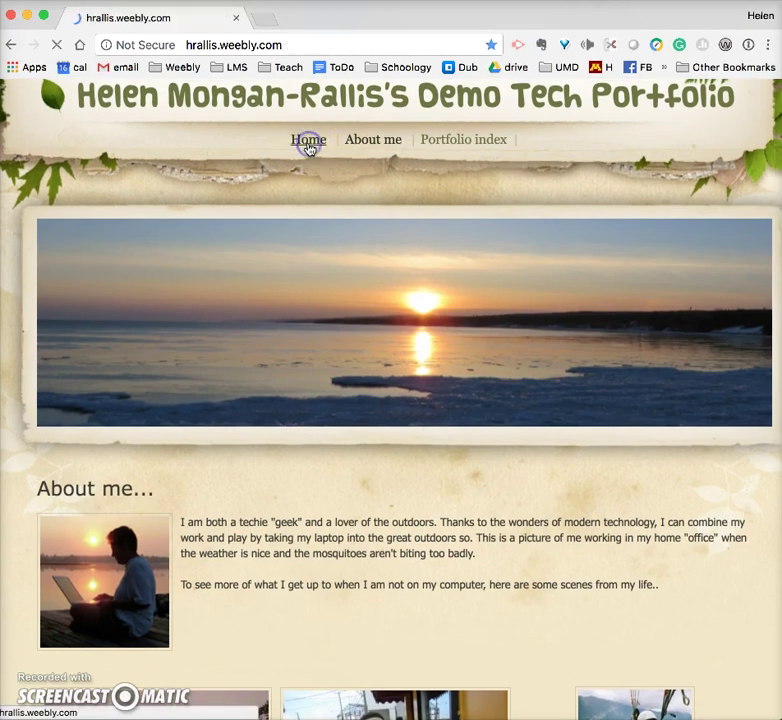
pyautogui.click(190, 48)
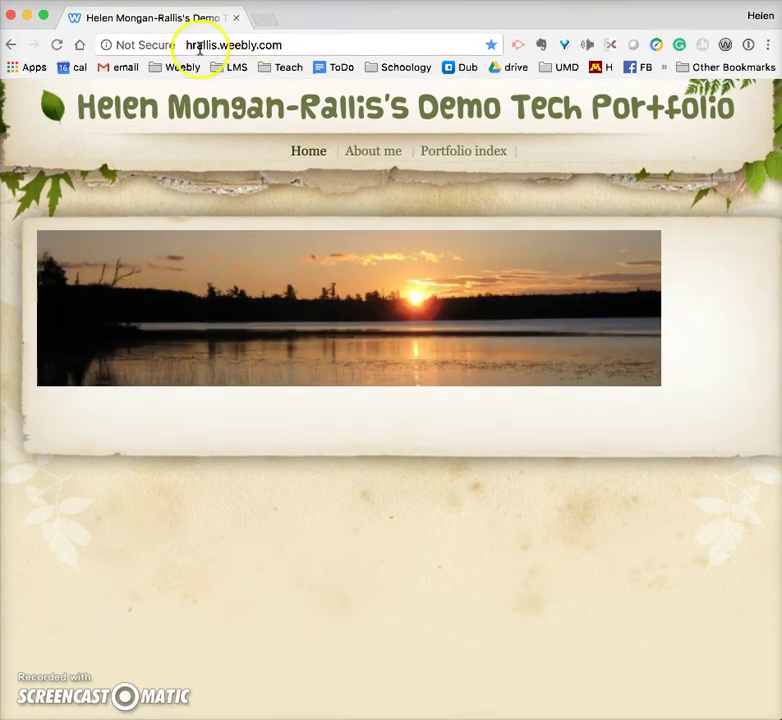
pyautogui.moveTo(187, 46); pyautogui.dragTo(288, 45)
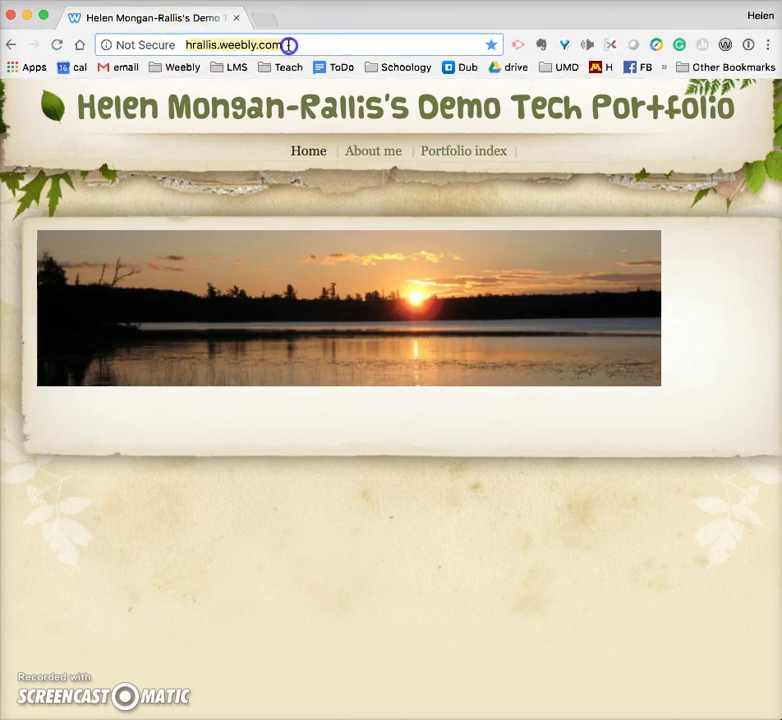
pyautogui.click(288, 45)
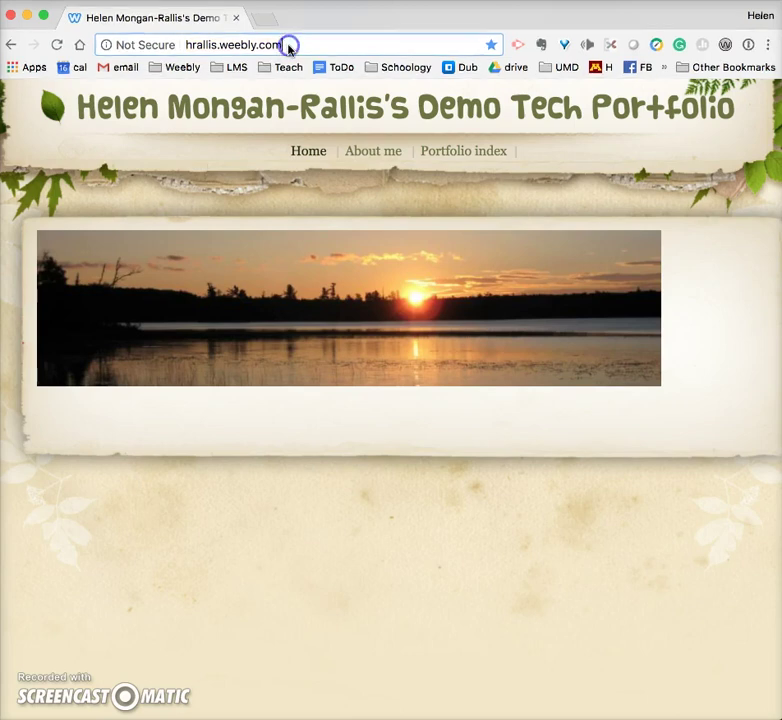
pyautogui.click(213, 45)
pyautogui.moveTo(216, 45); pyautogui.dragTo(183, 46)
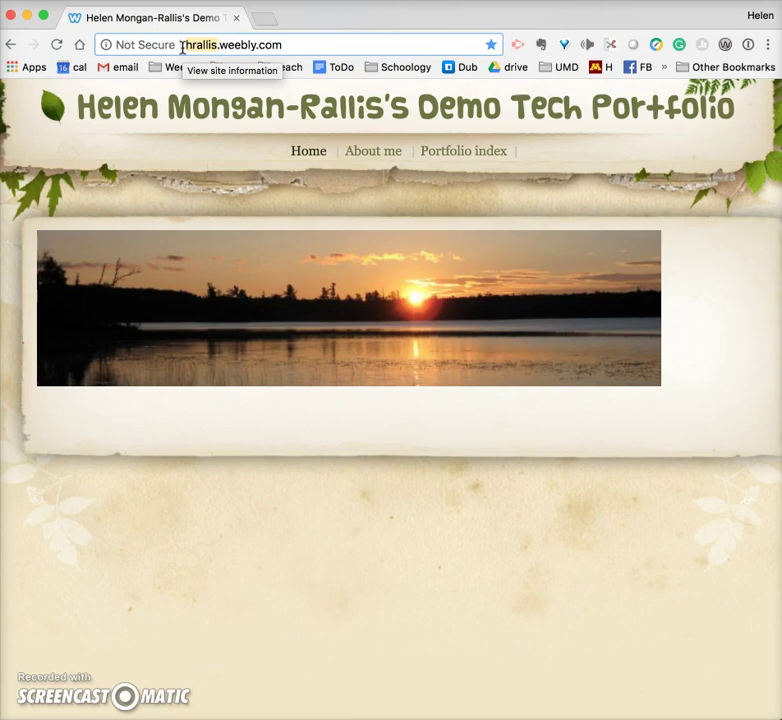
pyautogui.click(267, 215)
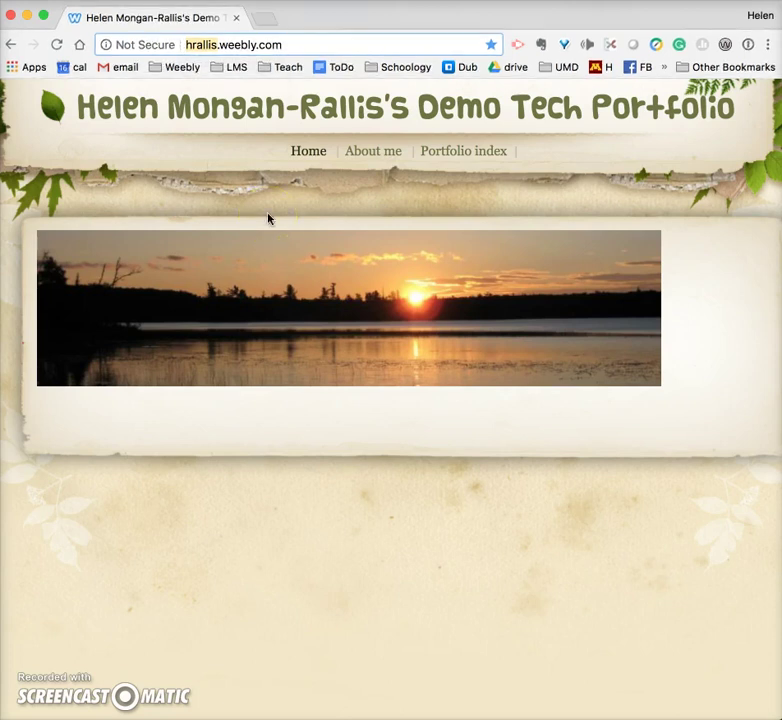
# Scroll down the Home page to the footer with the Weebly logo
pyautogui.click(284, 449)
pyautogui.scroll(-1, 284, 449)
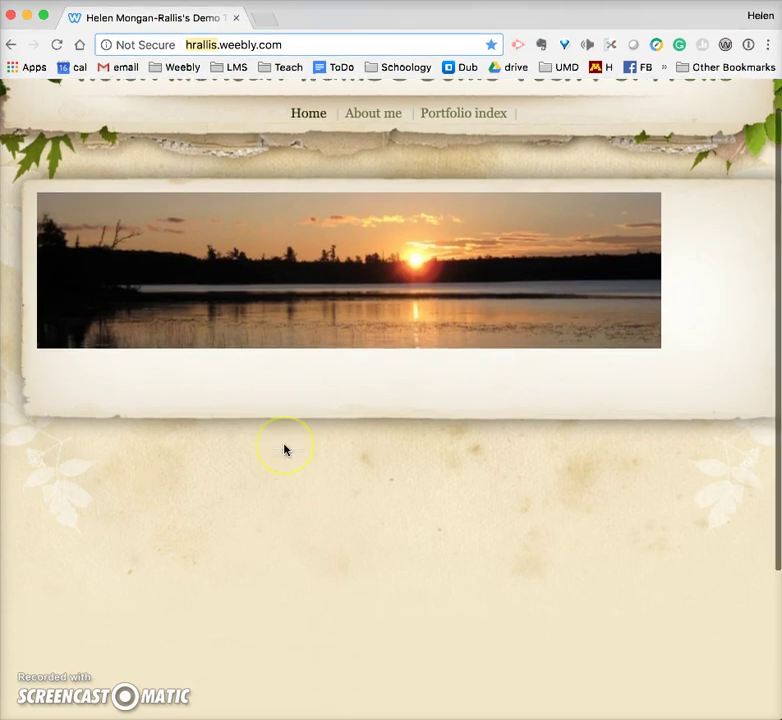
pyautogui.scroll(-2, 284, 449)
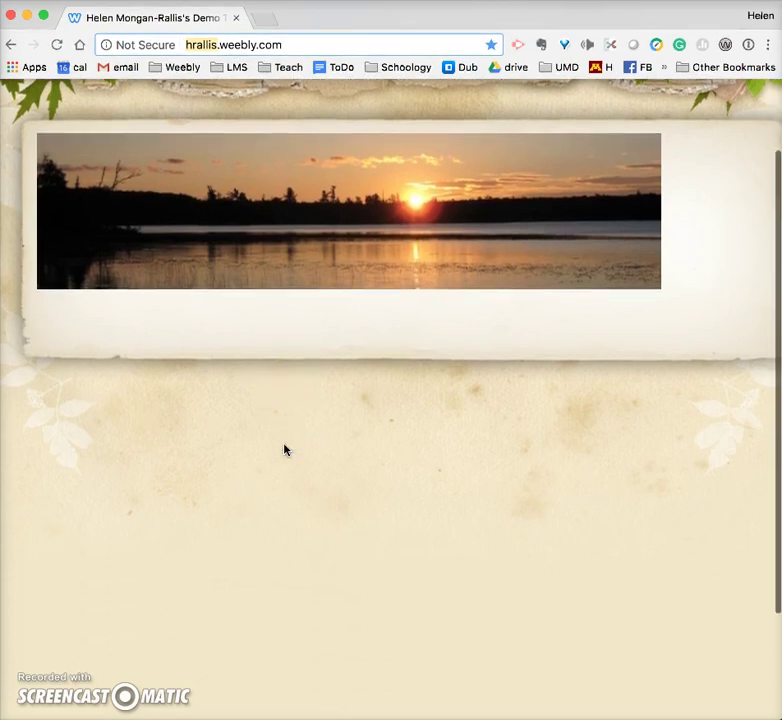
pyautogui.scroll(3, 284, 449)
pyautogui.click(347, 532)
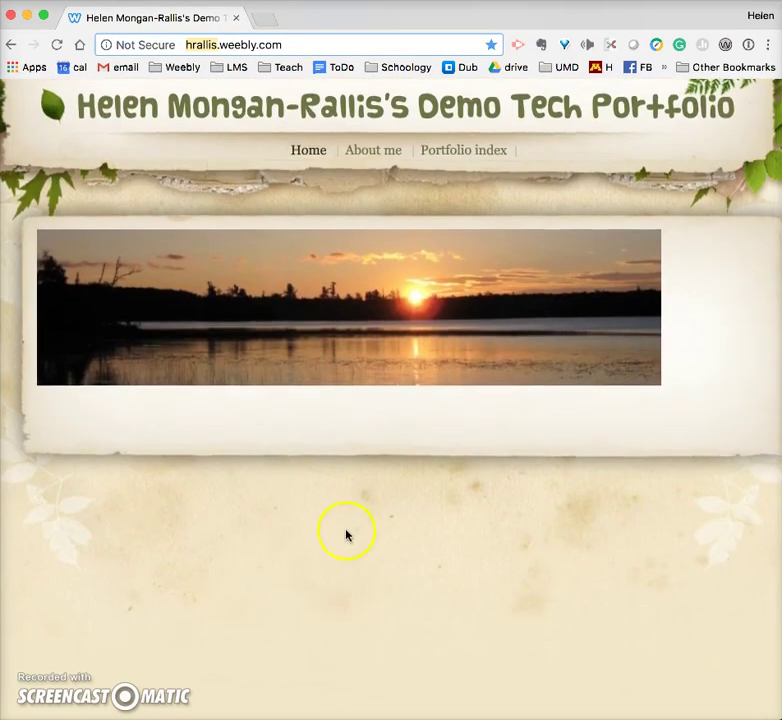
pyautogui.scroll(-3, 346, 536)
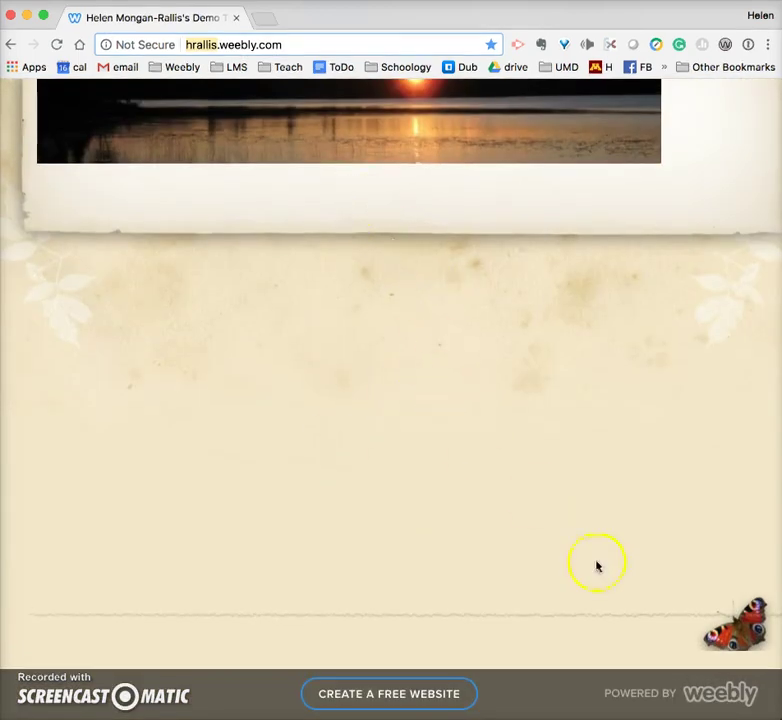
pyautogui.click(698, 690)
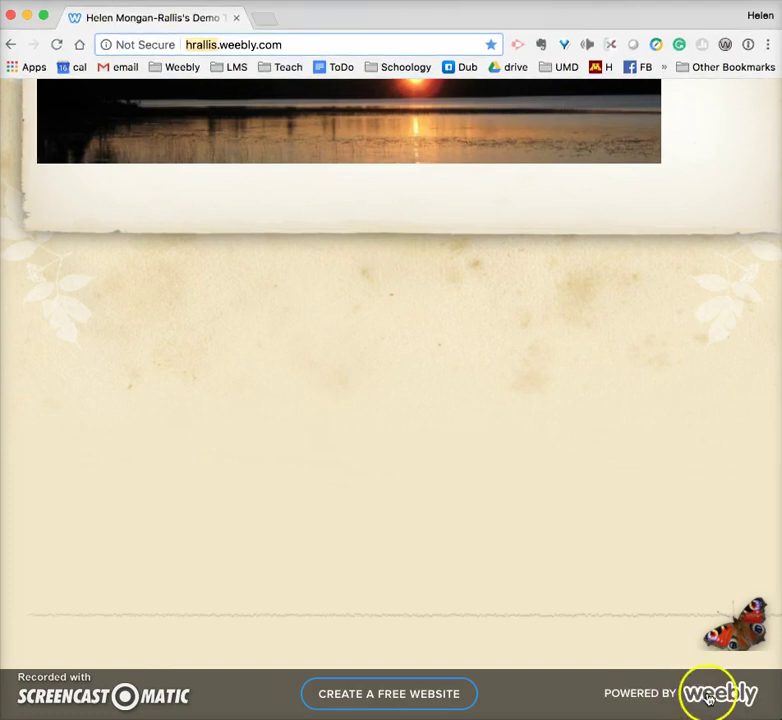
# Use the 'Powered by weebly' footer logo to reach My Sites and pick Demo Tech Portfolio
pyautogui.click(707, 697)
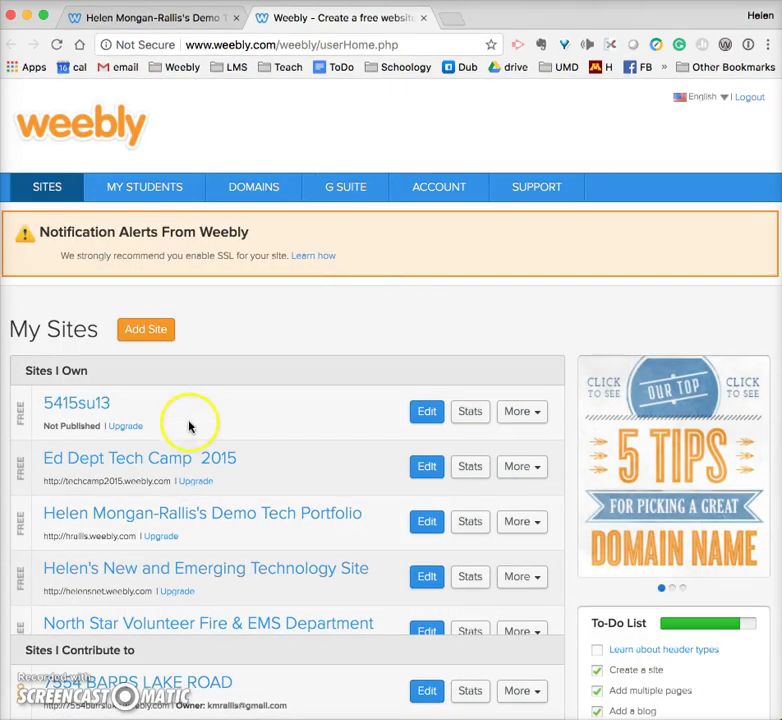
pyautogui.click(207, 520)
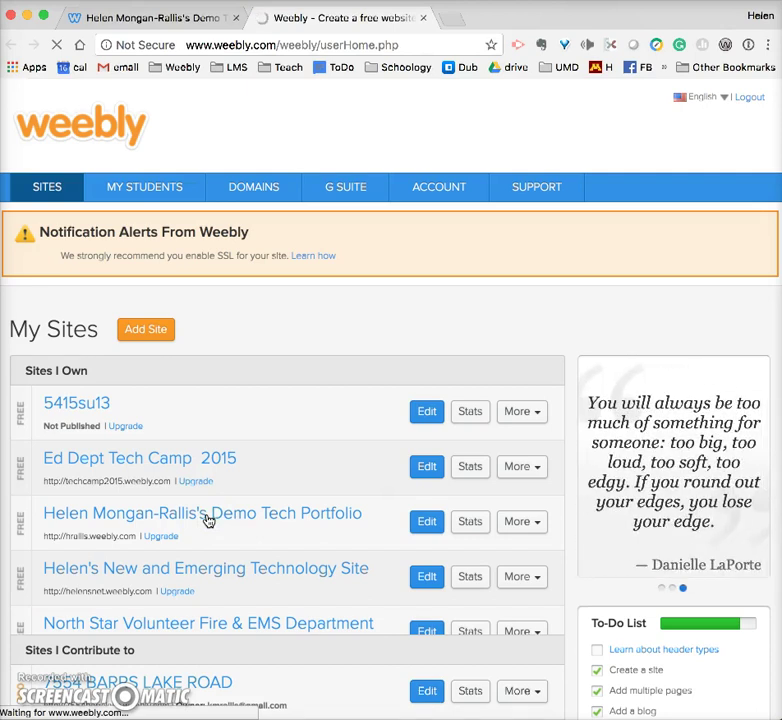
# Edit Demo Tech Portfolio, select its Home page, and show the Build elements sidebar
pyautogui.click(425, 524)
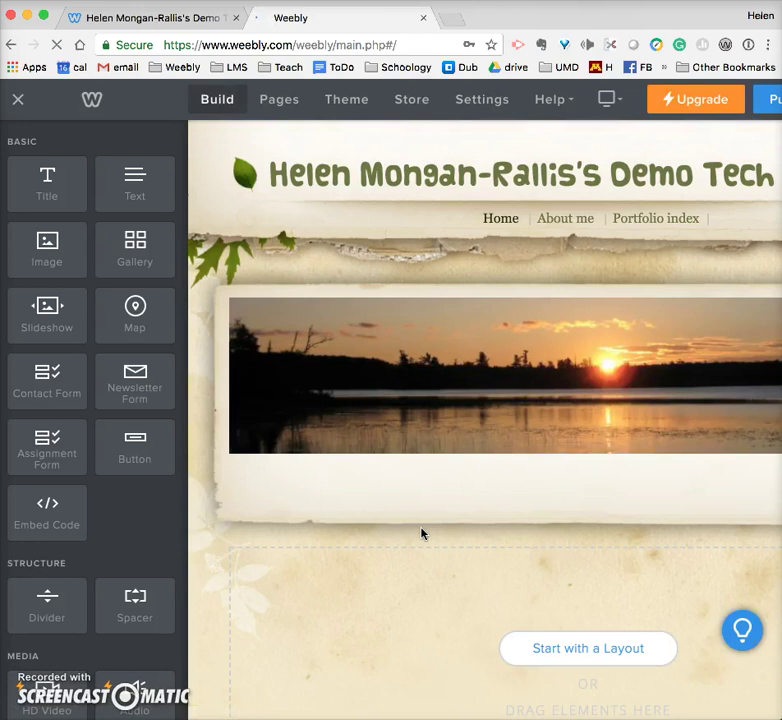
pyautogui.scroll(-1, 421, 534)
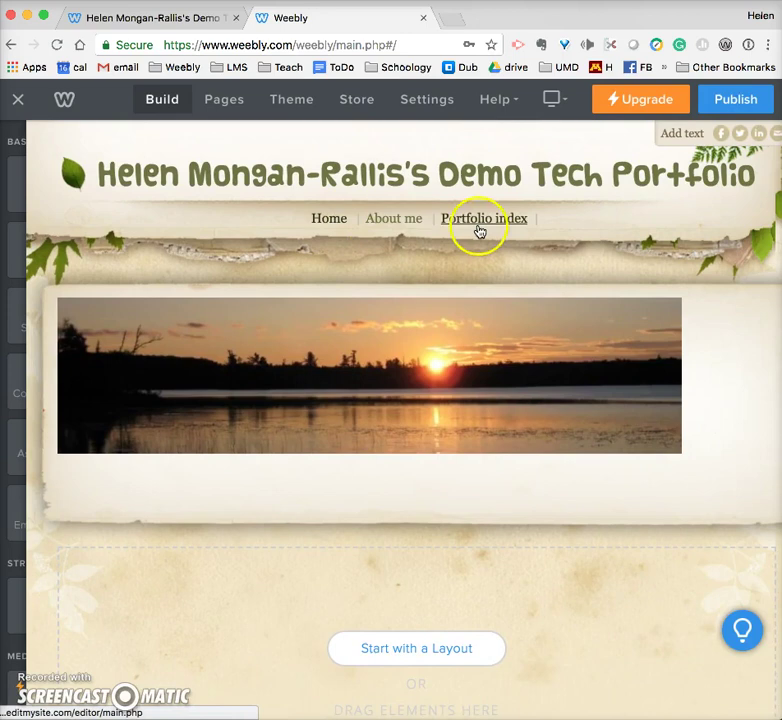
pyautogui.moveTo(447, 244)
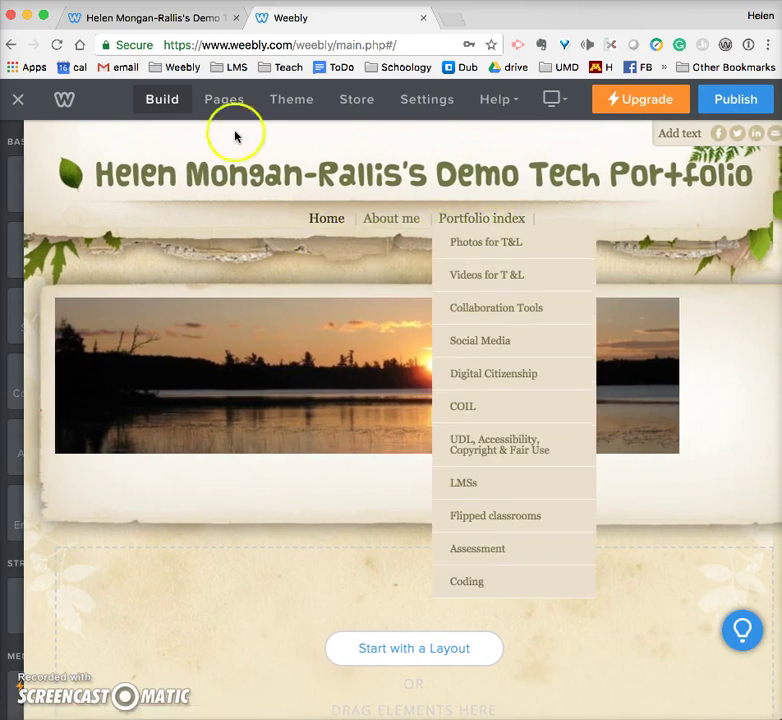
pyautogui.click(220, 99)
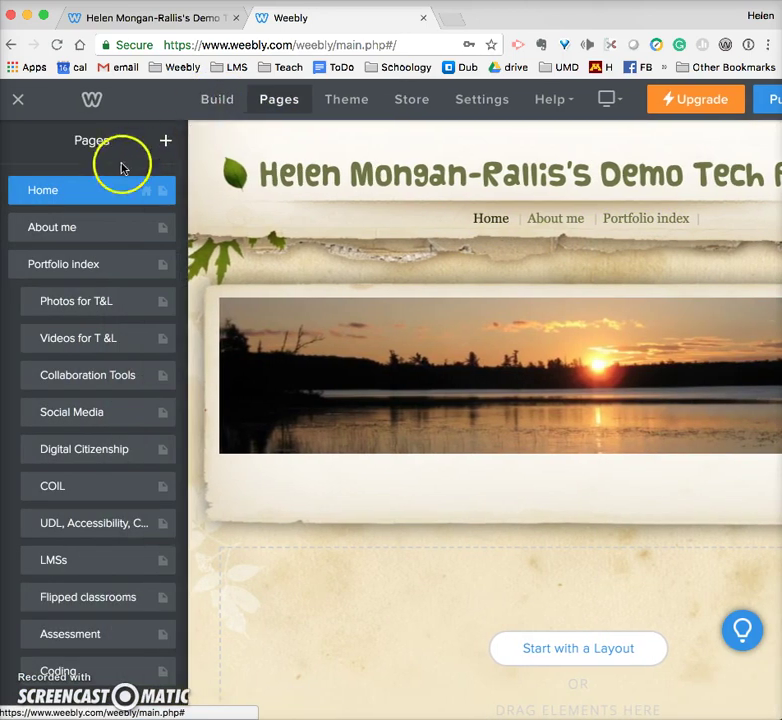
pyautogui.click(68, 194)
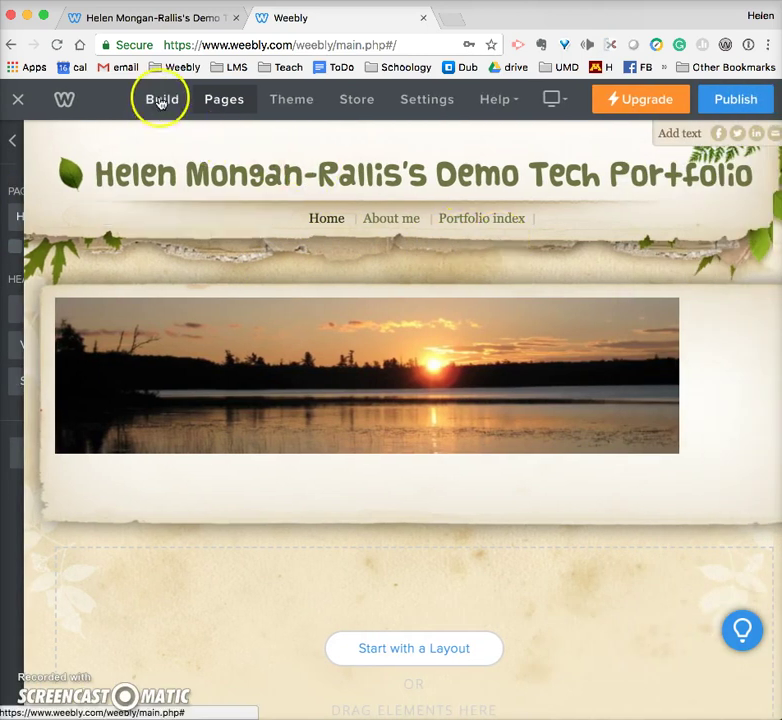
pyautogui.click(160, 101)
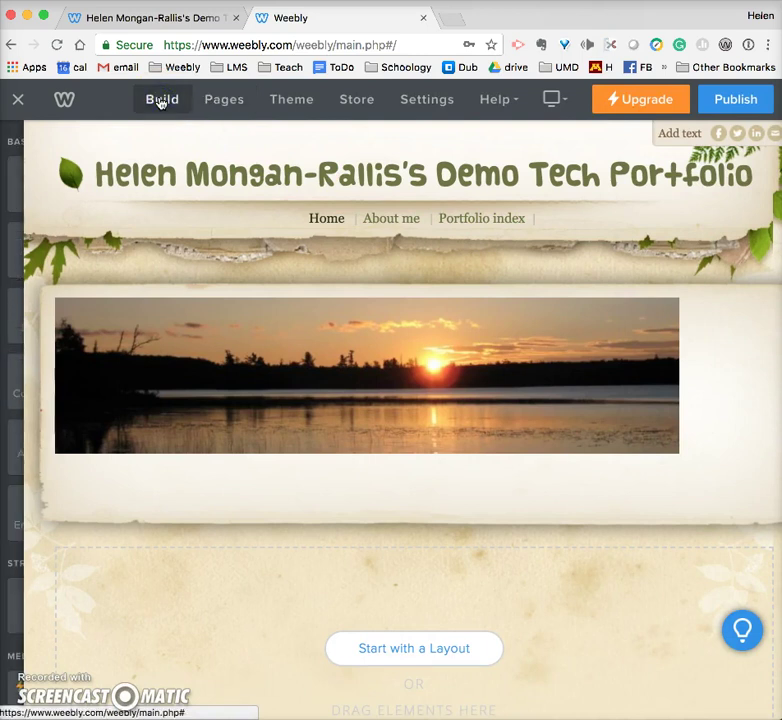
pyautogui.moveTo(7, 185)
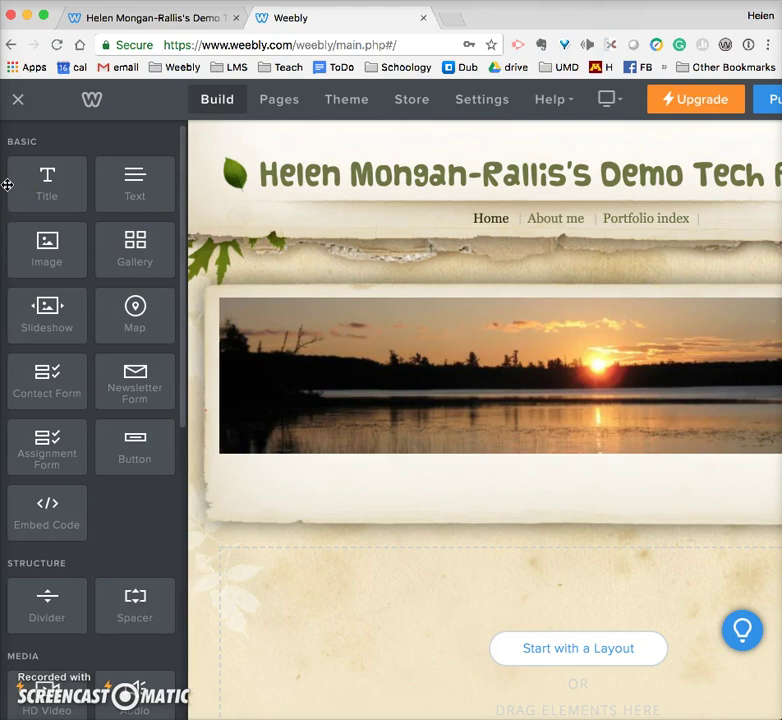
# Drop a Title block under the sunset banner reading 'Welcome to my Technology website'
pyautogui.moveTo(28, 183); pyautogui.dragTo(177, 622)
pyautogui.click(175, 572)
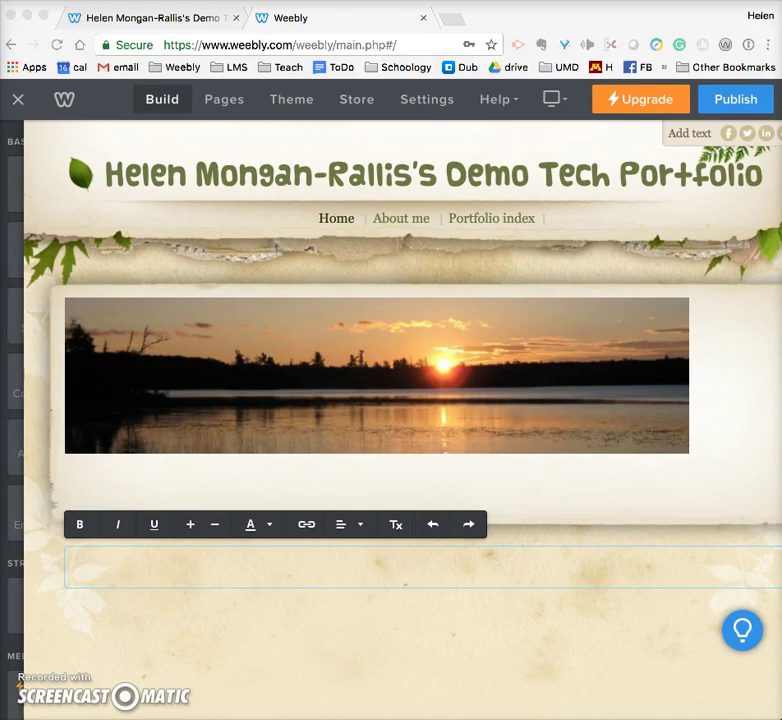
pyautogui.click(489, 563)
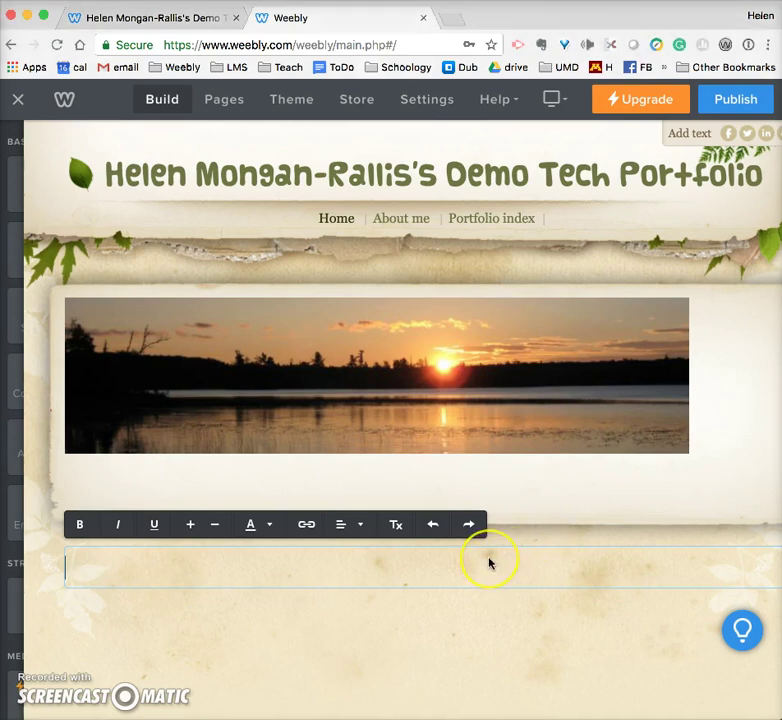
pyautogui.write('Welco')
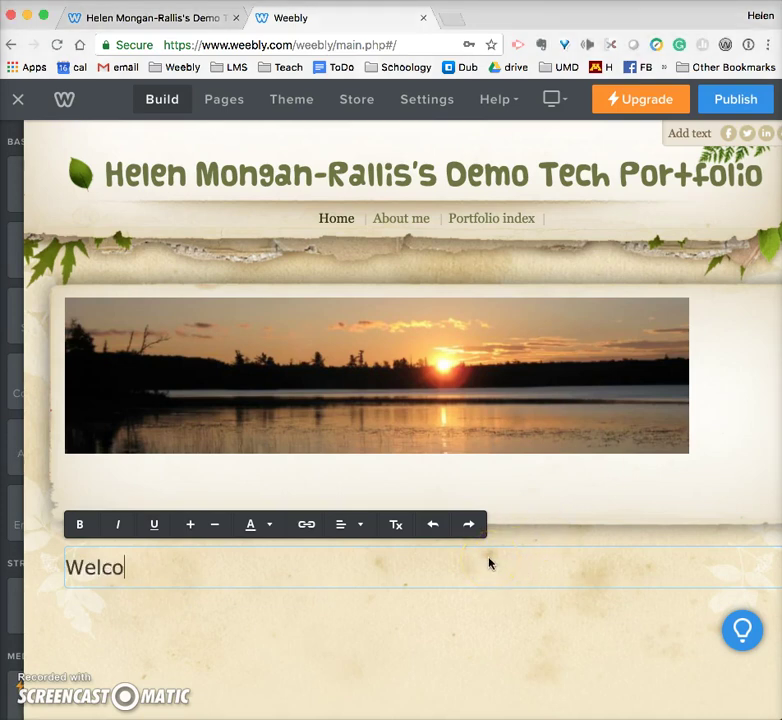
pyautogui.write('me to my We')
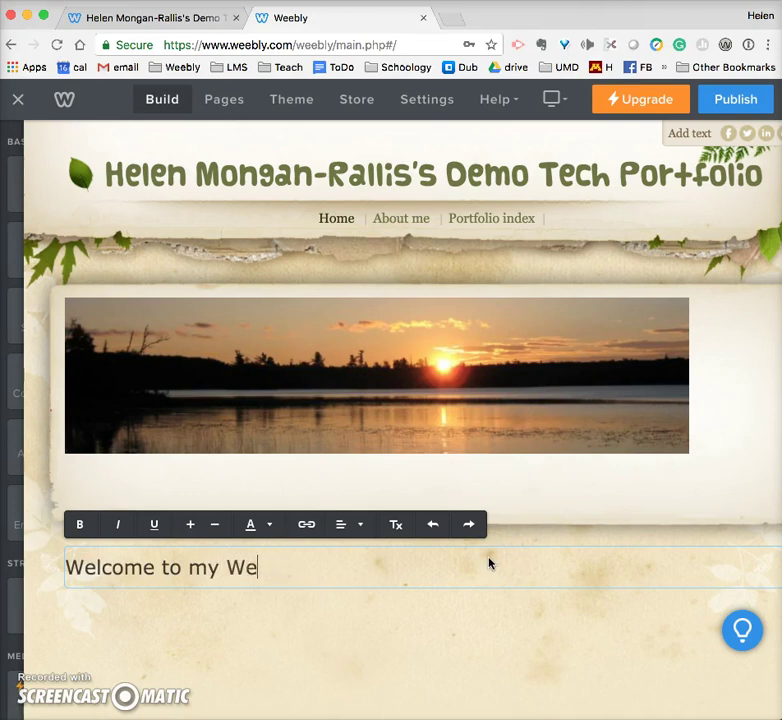
pyautogui.write('blTech')
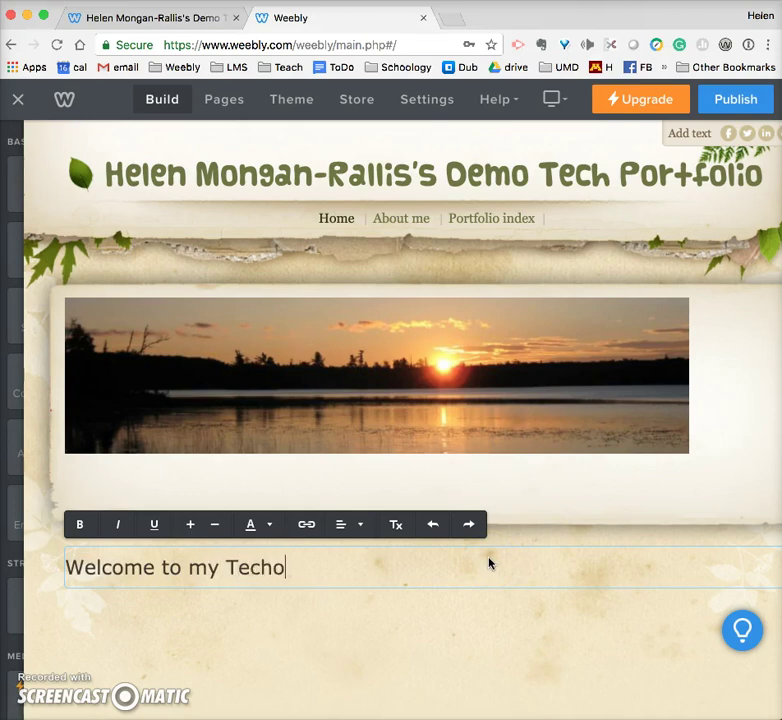
pyautogui.write('nology ')
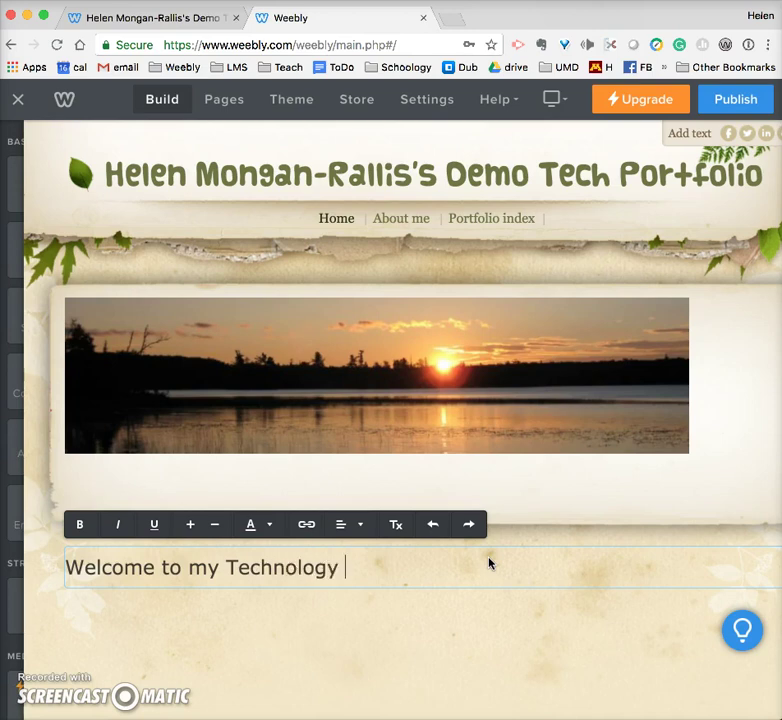
pyautogui.write('website')
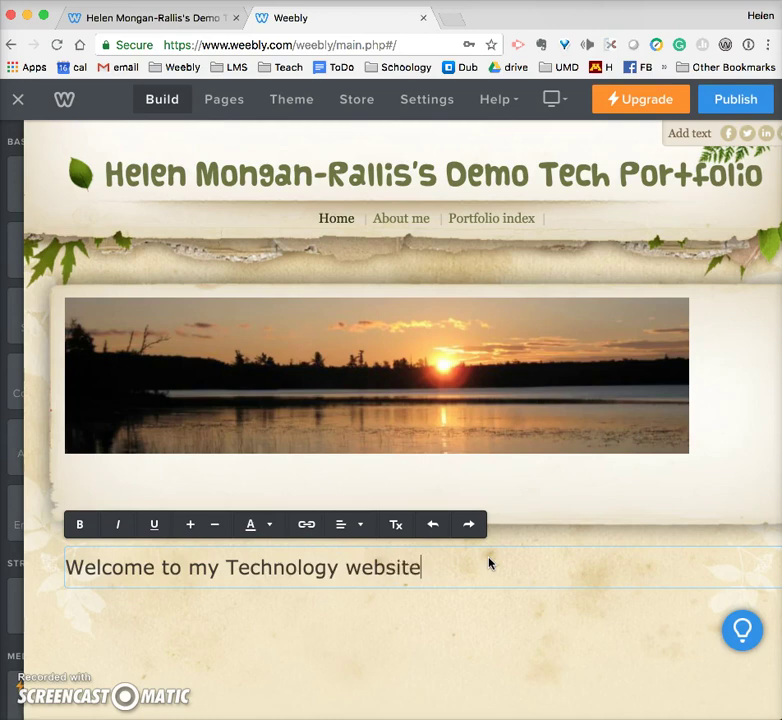
pyautogui.click(535, 677)
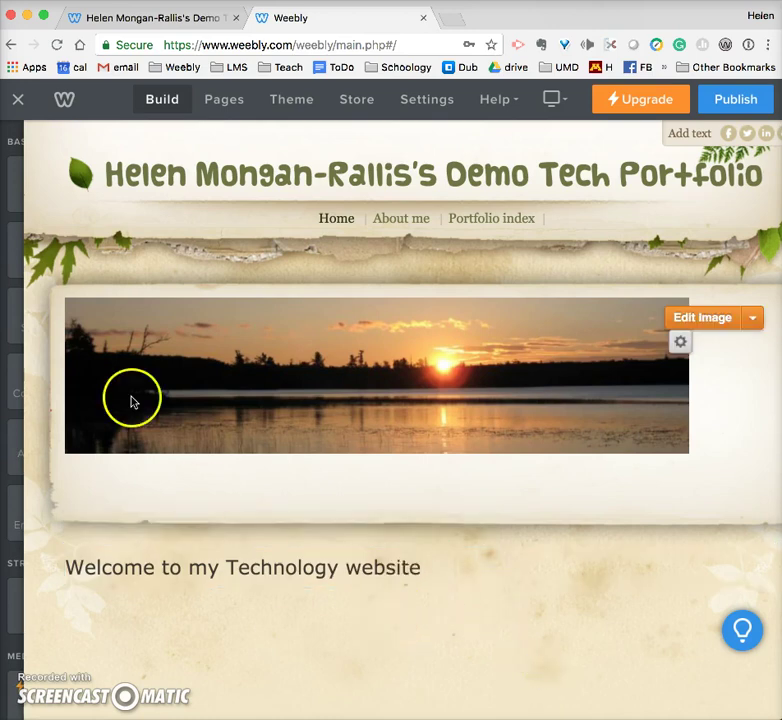
# Drag a Text element under the welcome heading and clear its placeholder for typing
pyautogui.moveTo(10, 308)
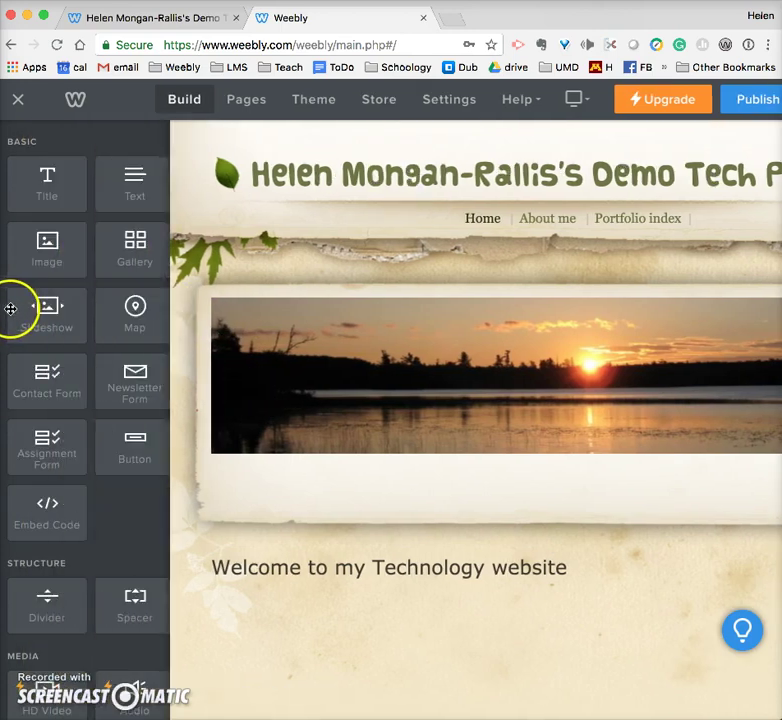
pyautogui.moveTo(123, 189); pyautogui.dragTo(145, 672)
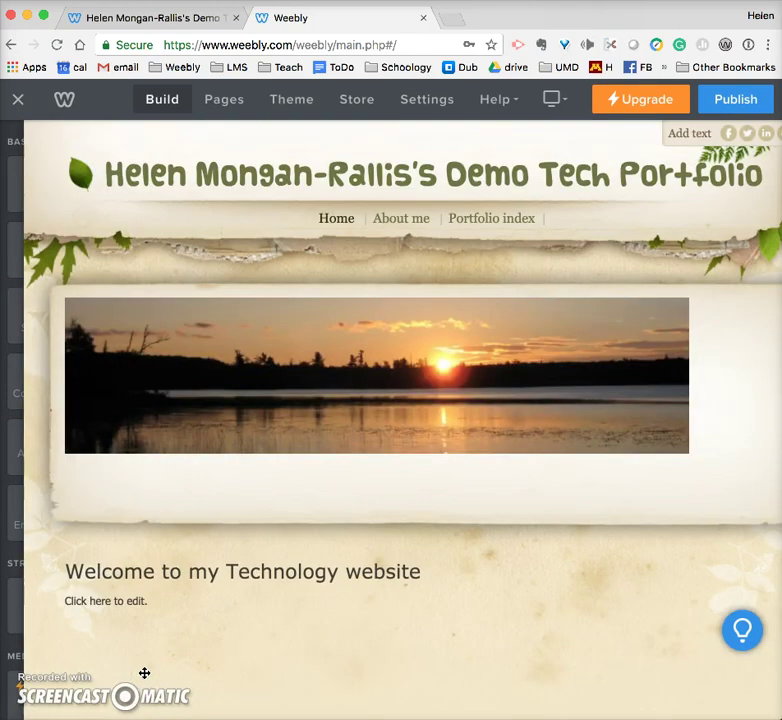
pyautogui.click(126, 606)
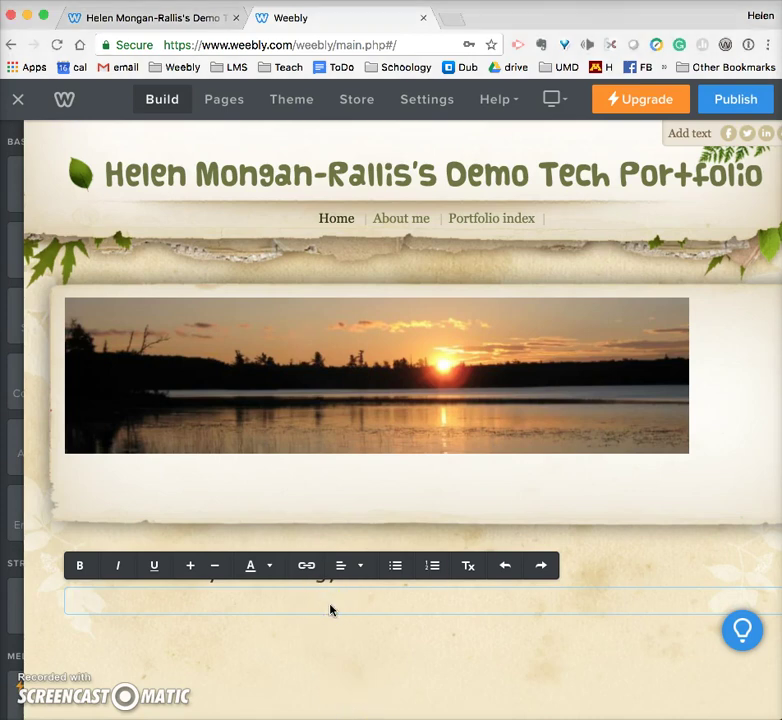
# Paste the prepared UMD Educ 2000 coursework introduction into the new text block
pyautogui.write("The purpose of this site is to showcase highlights of my work throughout our UMD Educ 2000 Technology for Teaching and Learning Course. To start with I'm just going to be playing around with Weebly to see what I can do with it. The results may at first be a little wild and haphazard, but keep coming back to see my progress :) I'll say more about the site and how it is organized as the semester progresses, so stay tuned!")
pyautogui.click(375, 679)
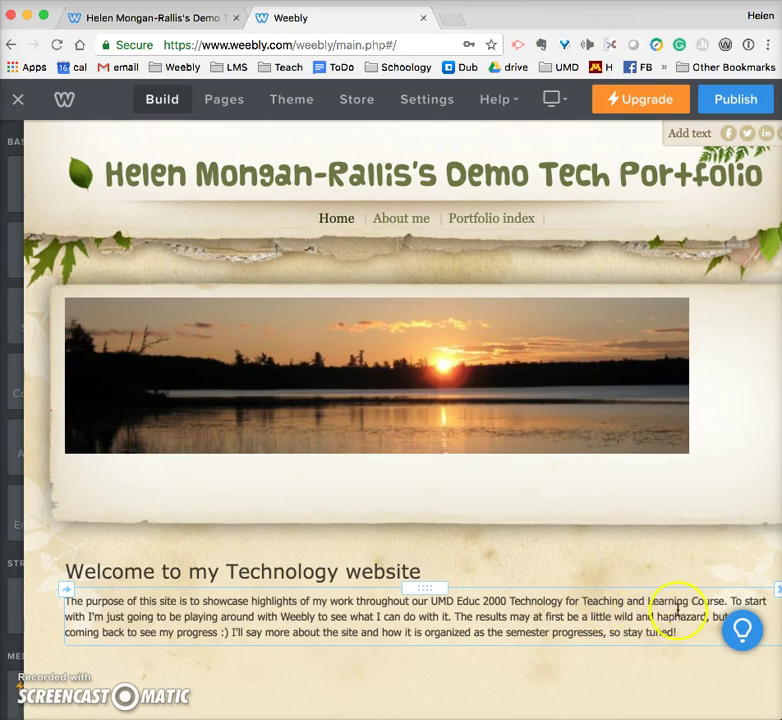
pyautogui.click(753, 676)
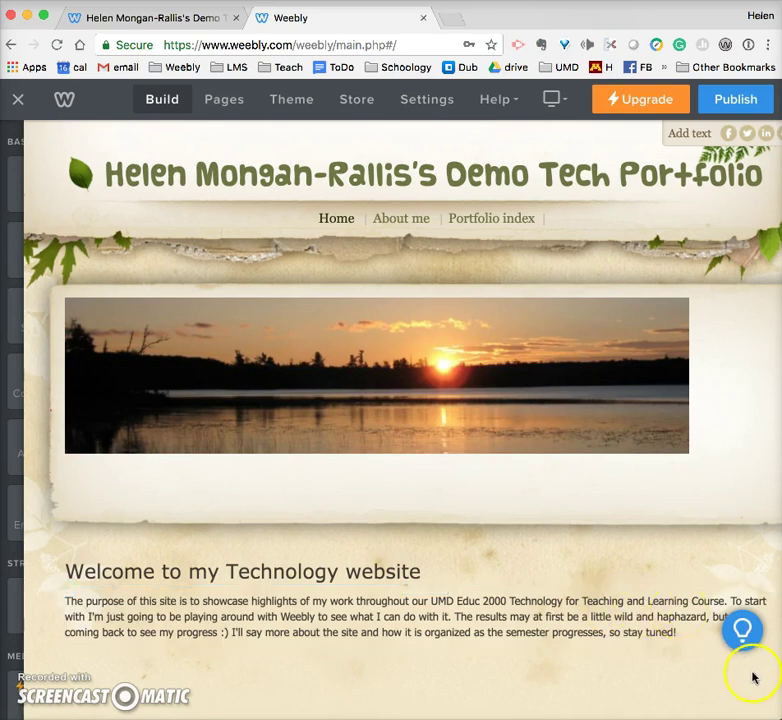
pyautogui.scroll(-2, 753, 681)
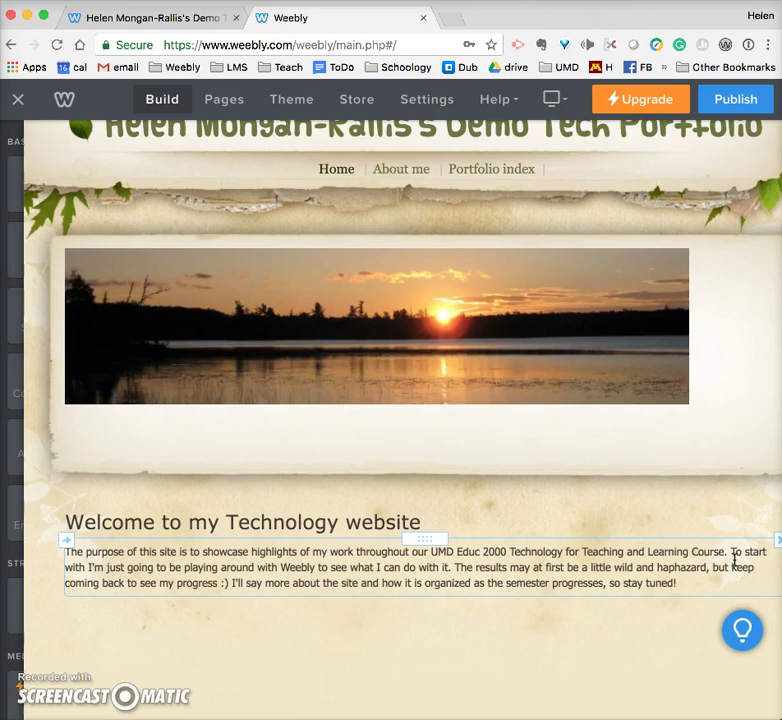
pyautogui.click(622, 609)
pyautogui.click(680, 582)
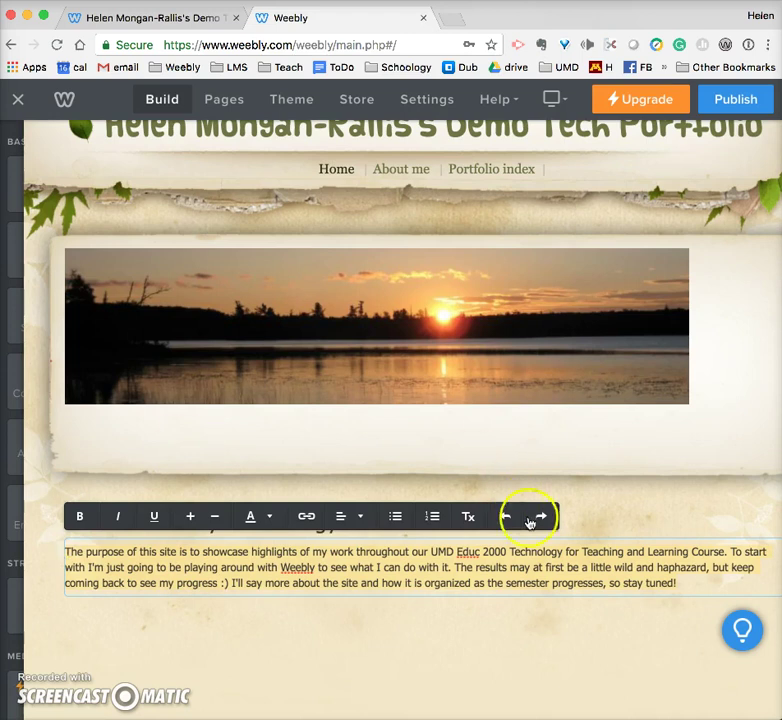
pyautogui.click(611, 502)
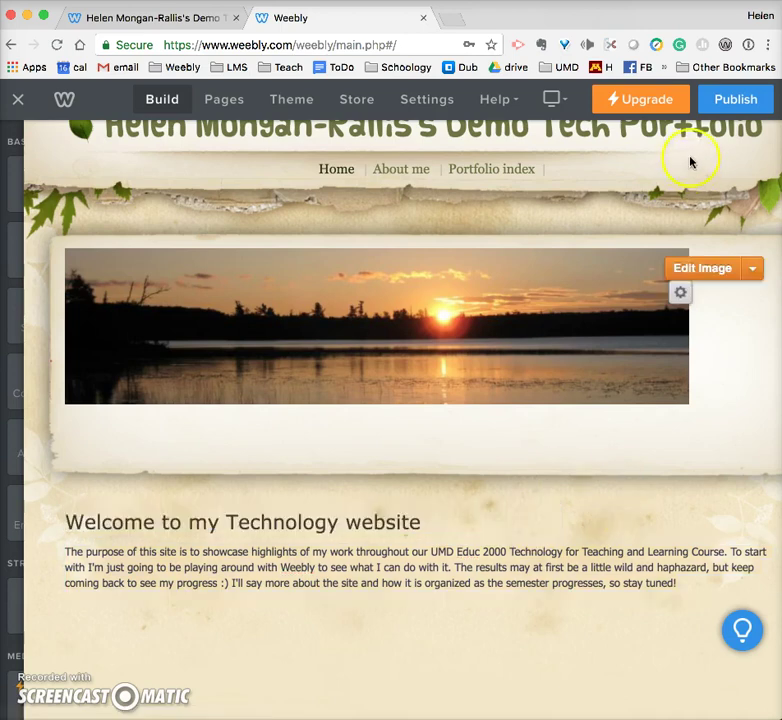
# Publish the site, view the live Home page in a new tab, then dismiss the confirmation
pyautogui.click(719, 101)
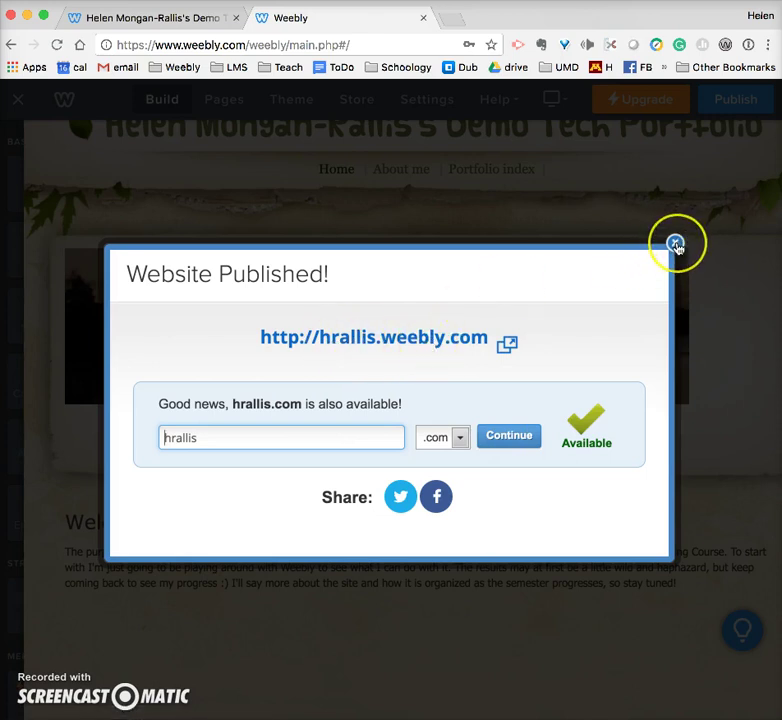
pyautogui.click(432, 338)
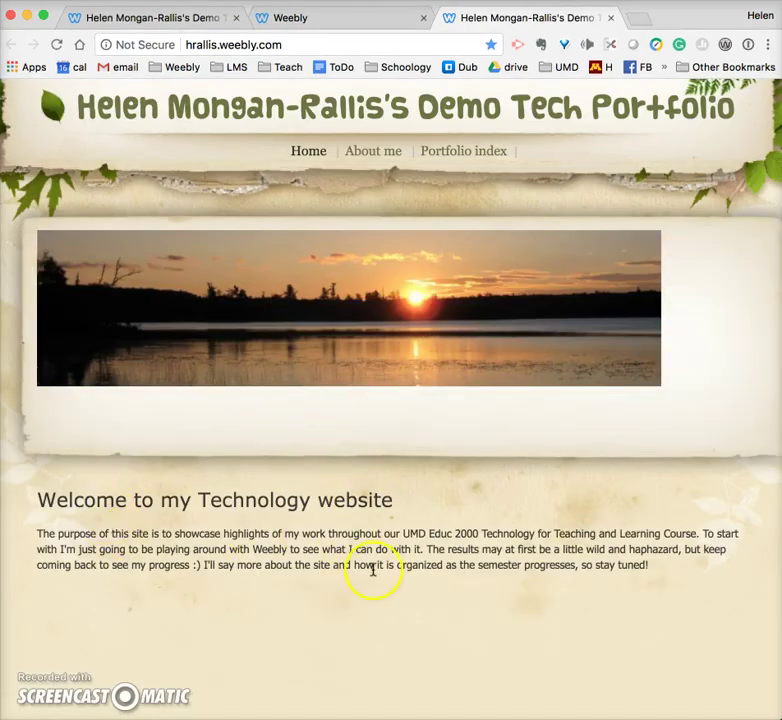
pyautogui.click(325, 30)
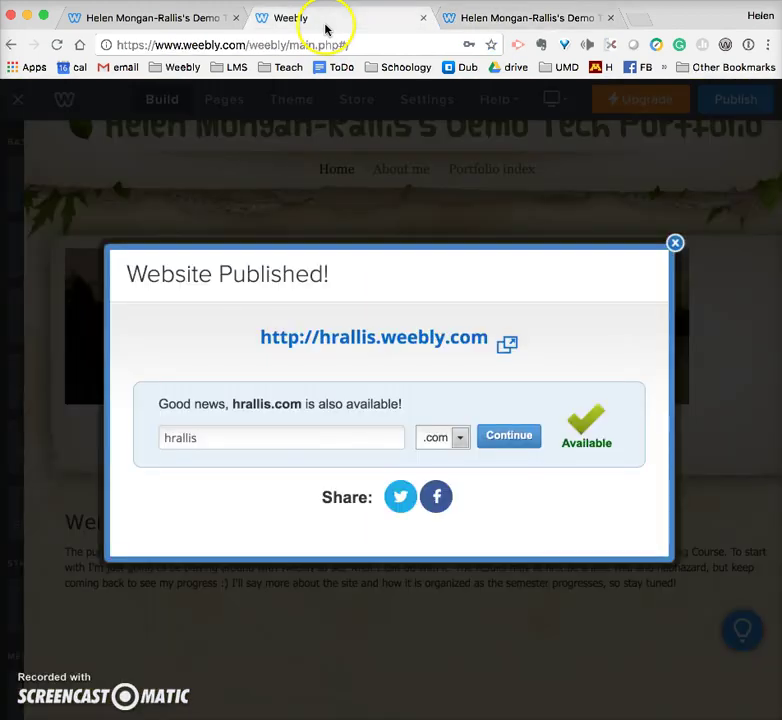
pyautogui.click(675, 245)
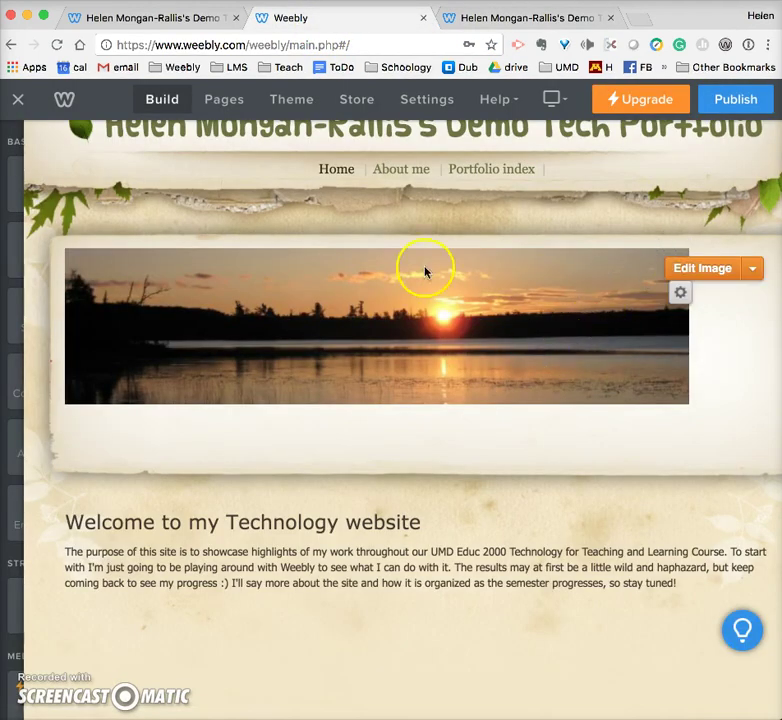
# Open the About me page in the editor and scroll through it full width
pyautogui.click(226, 99)
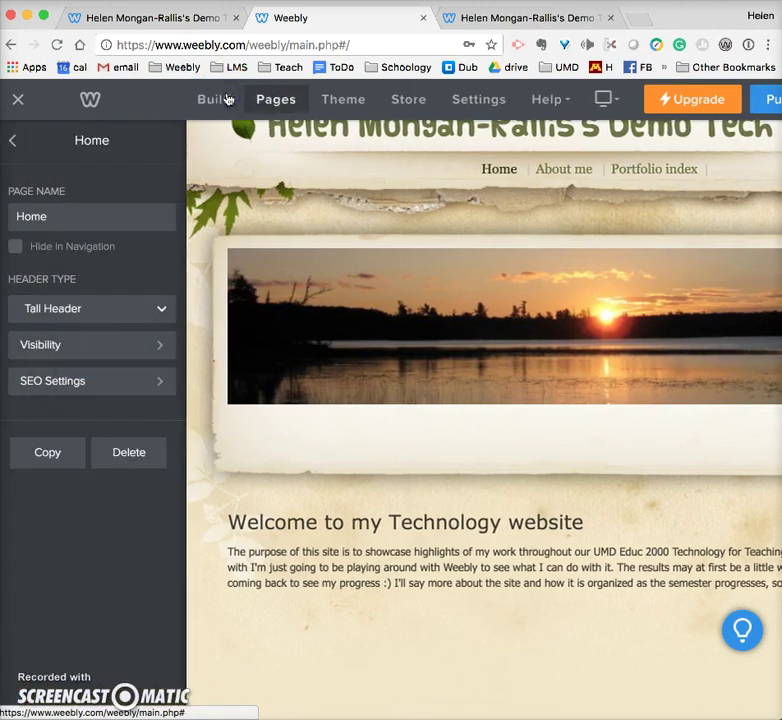
pyautogui.click(13, 145)
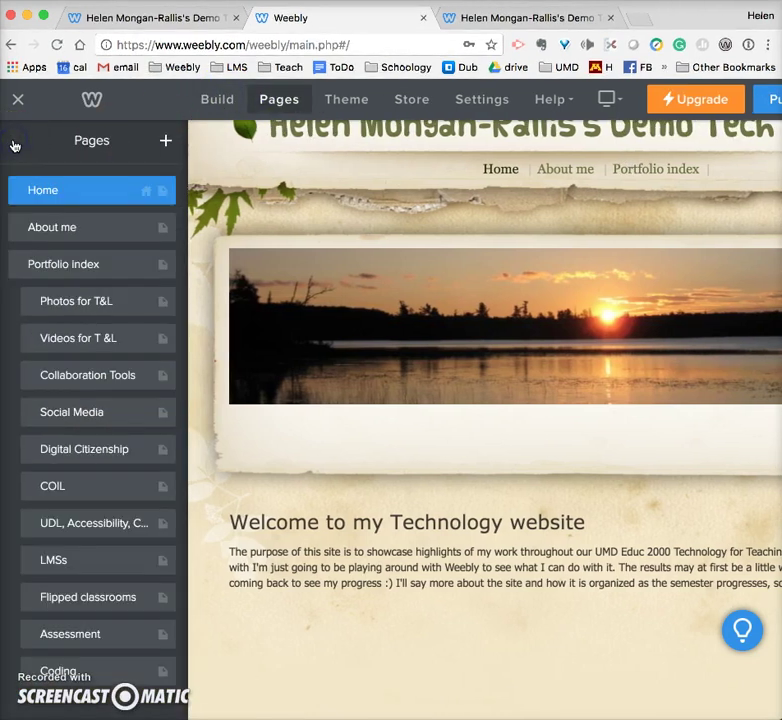
pyautogui.moveTo(43, 176); pyautogui.dragTo(47, 228)
pyautogui.click(47, 226)
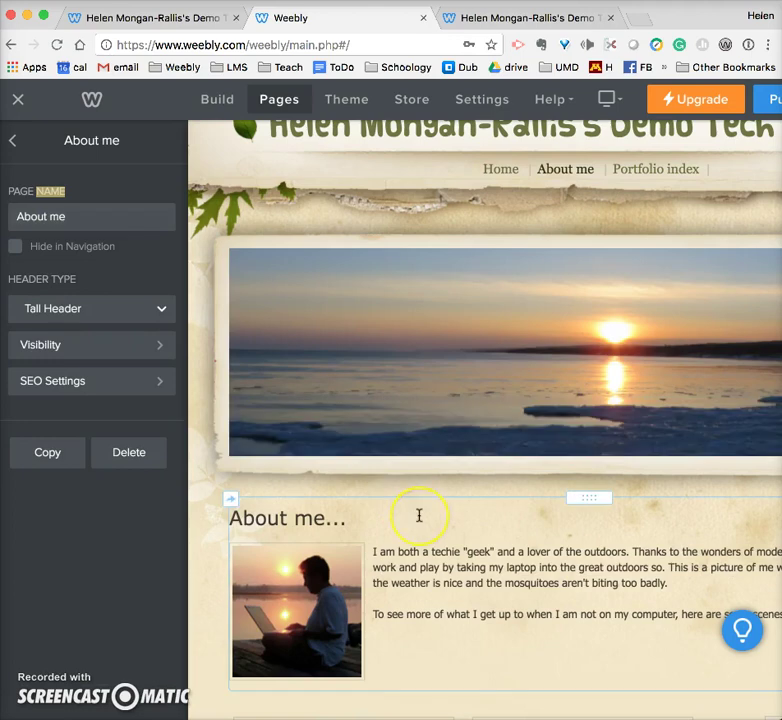
pyautogui.click(419, 515)
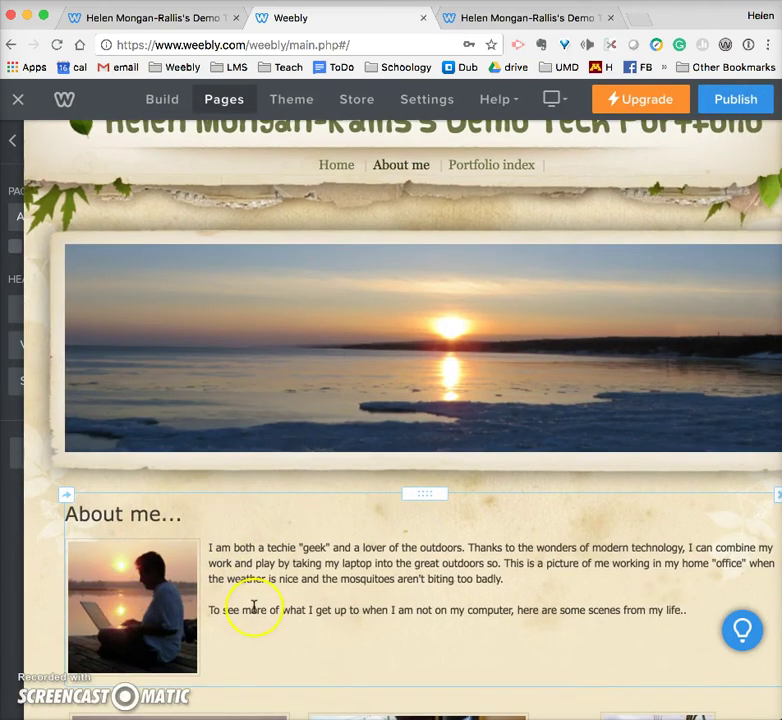
pyautogui.scroll(-10, 254, 607)
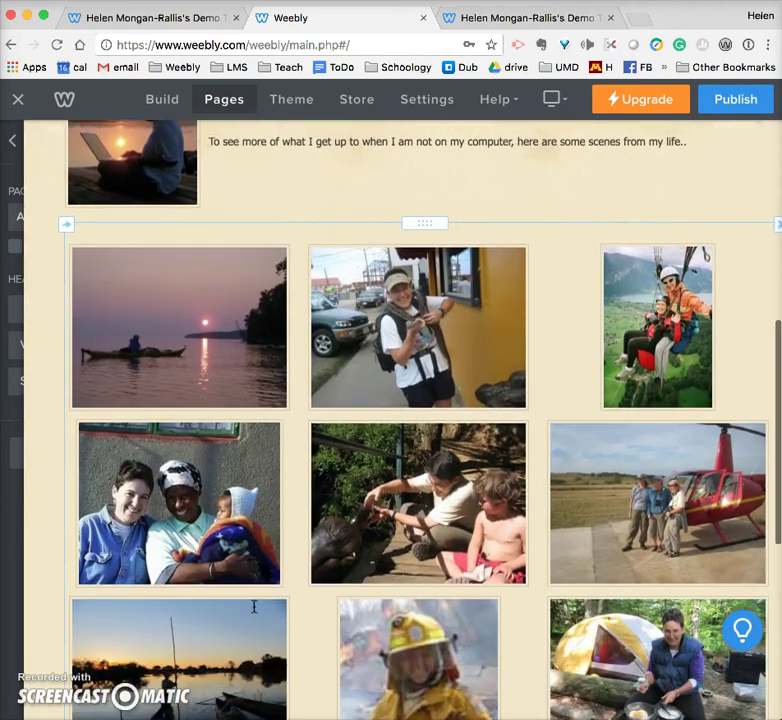
pyautogui.scroll(2, 227, 602)
pyautogui.click(227, 602)
# Switch the editor to the Portfolio index page and hide its settings panel
pyautogui.click(3, 108)
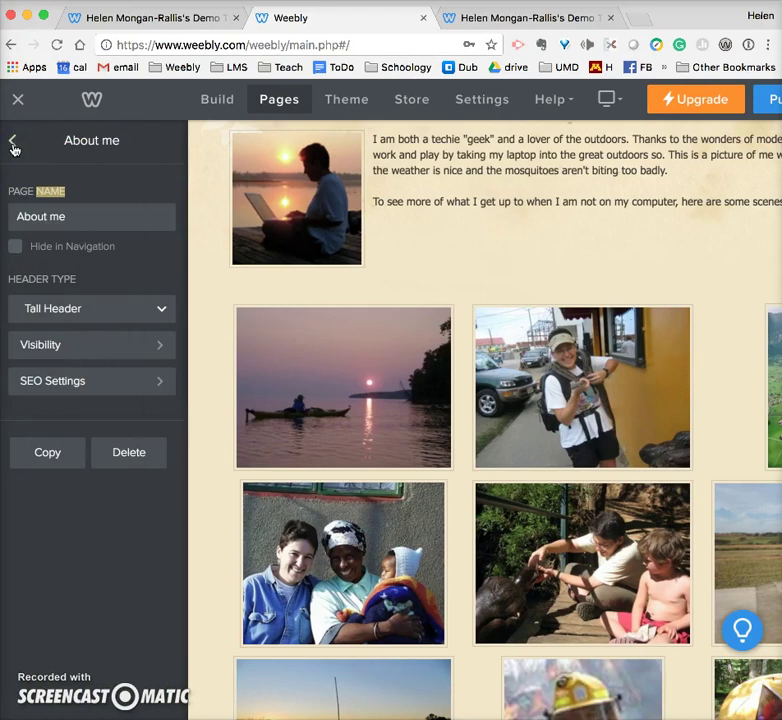
pyautogui.click(13, 147)
pyautogui.click(43, 270)
pyautogui.click(242, 312)
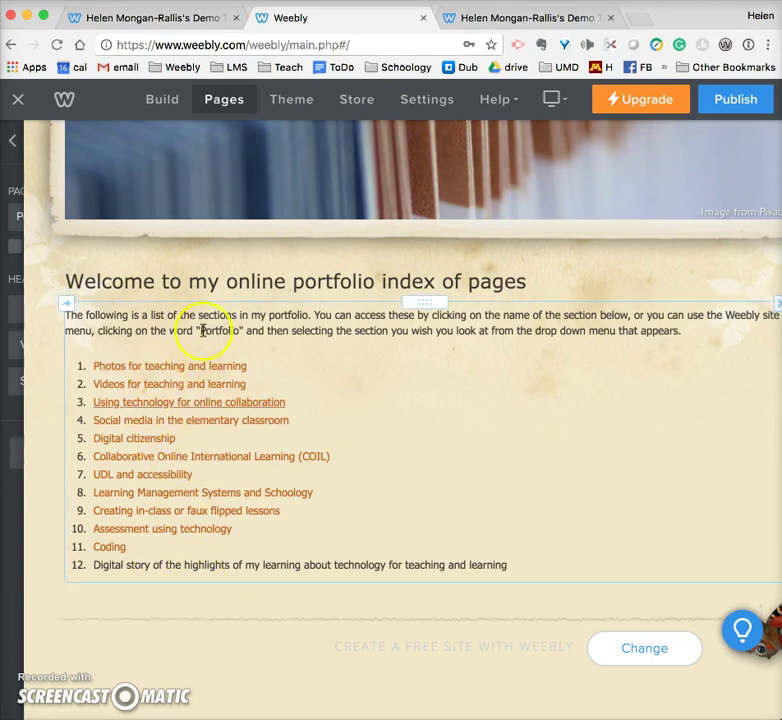
pyautogui.click(474, 29)
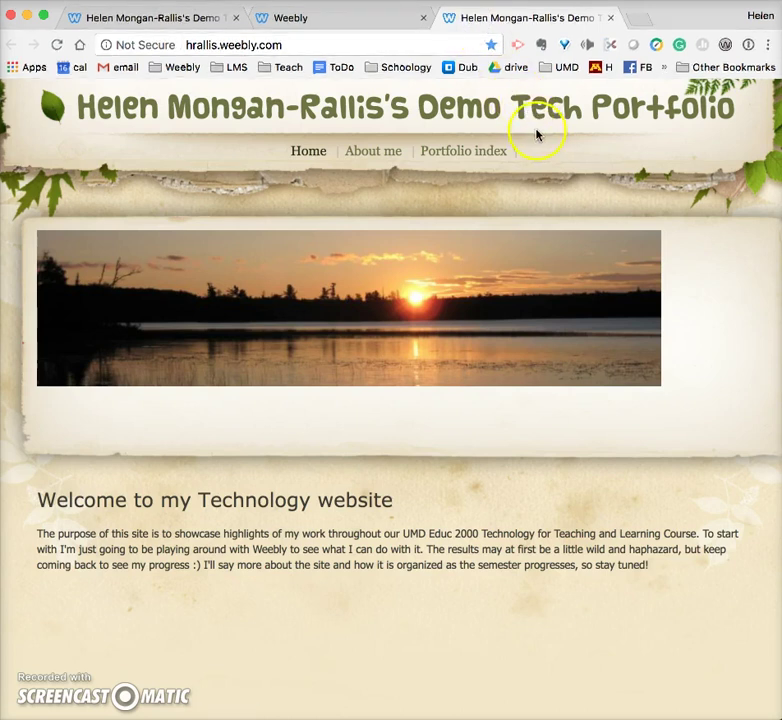
pyautogui.moveTo(496, 157)
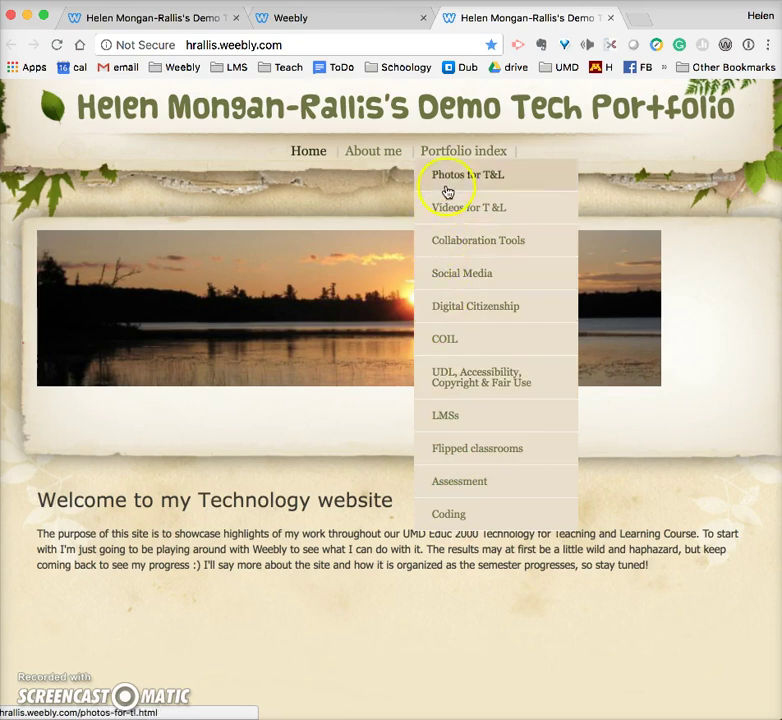
pyautogui.click(444, 341)
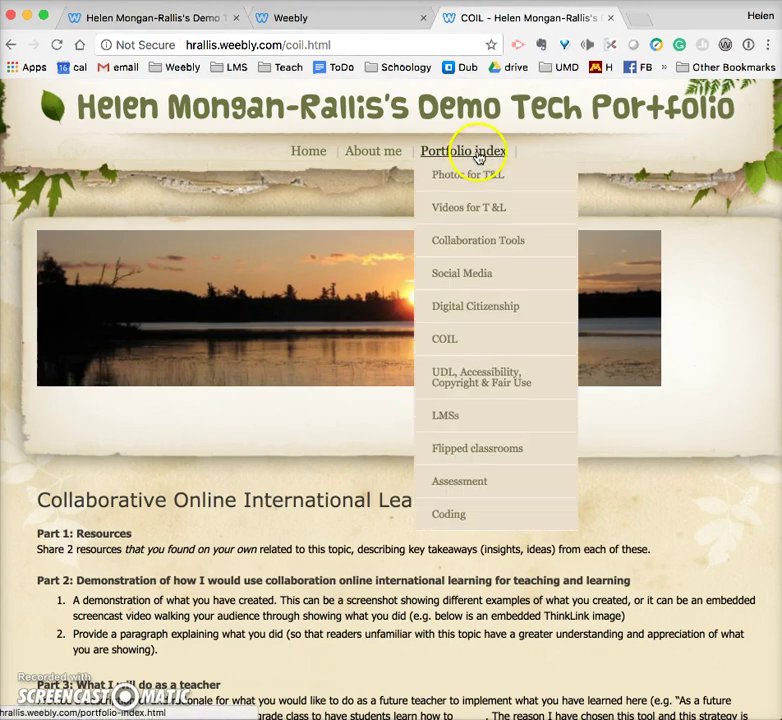
pyautogui.click(468, 273)
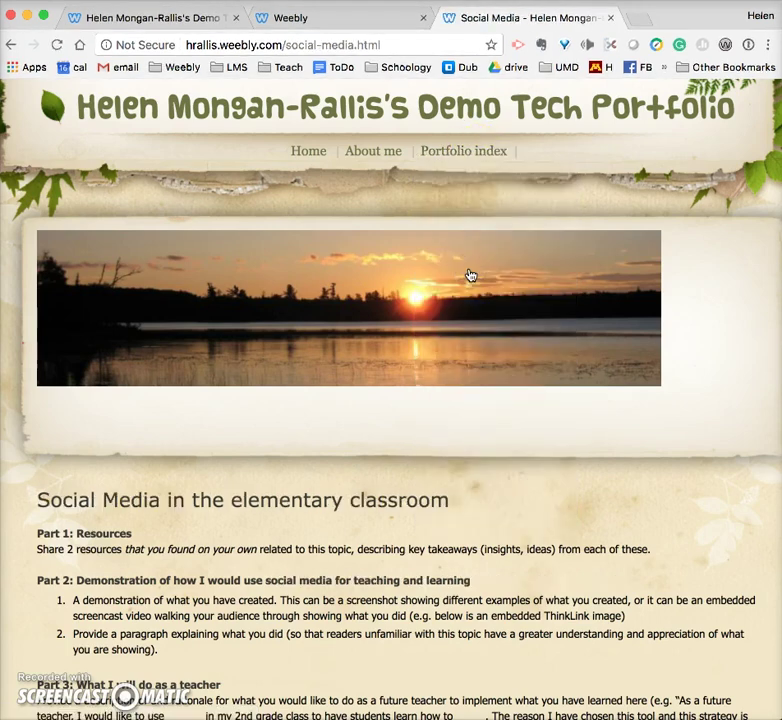
pyautogui.click(476, 161)
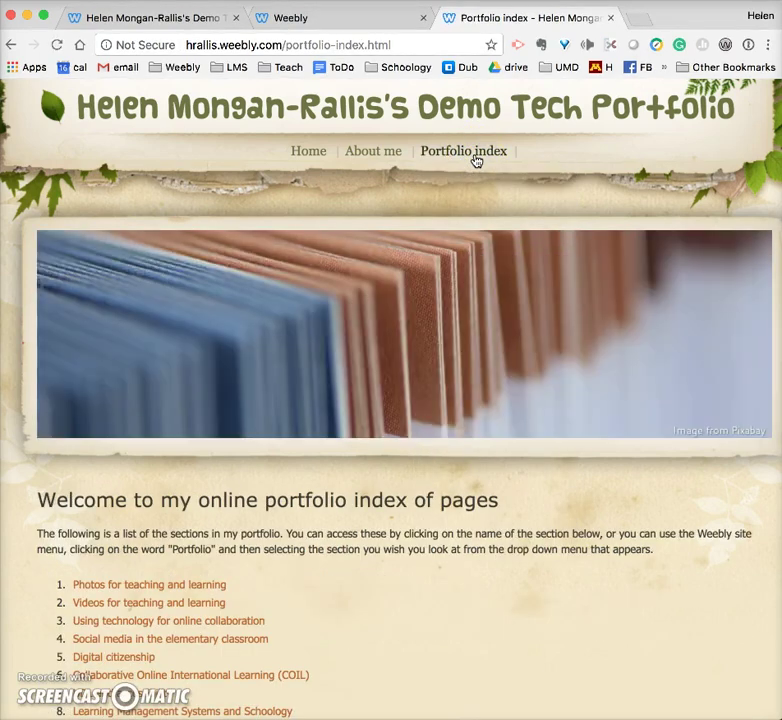
pyautogui.scroll(-3, 383, 540)
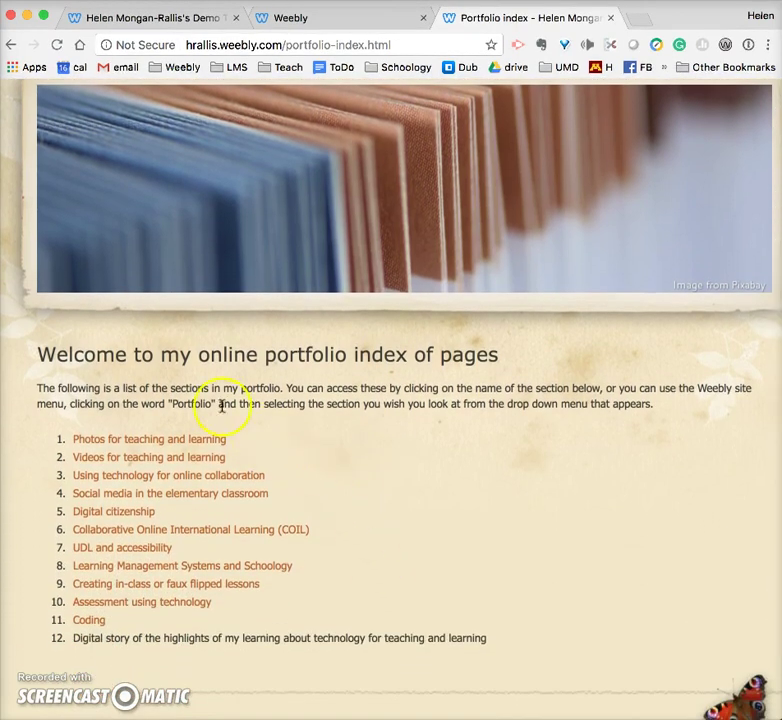
pyautogui.click(344, 26)
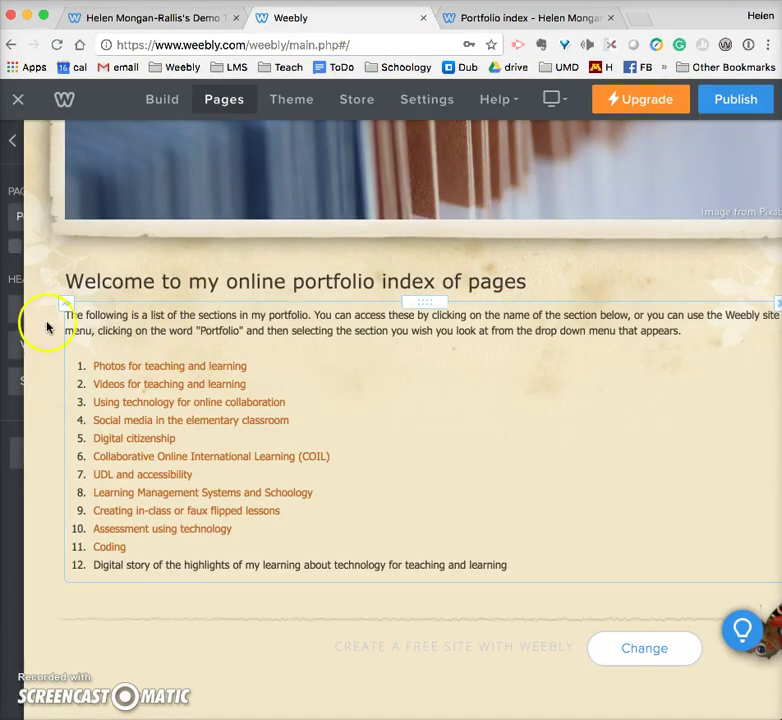
# Preview Photos for T&L, then open Videos for T&L and hide the pages list
pyautogui.moveTo(35, 323)
pyautogui.click(13, 140)
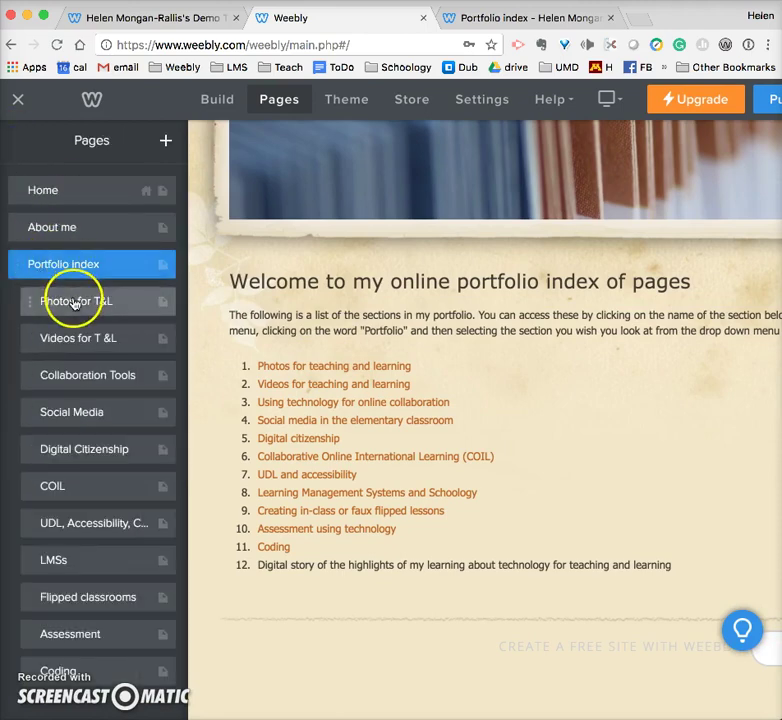
pyautogui.click(71, 318)
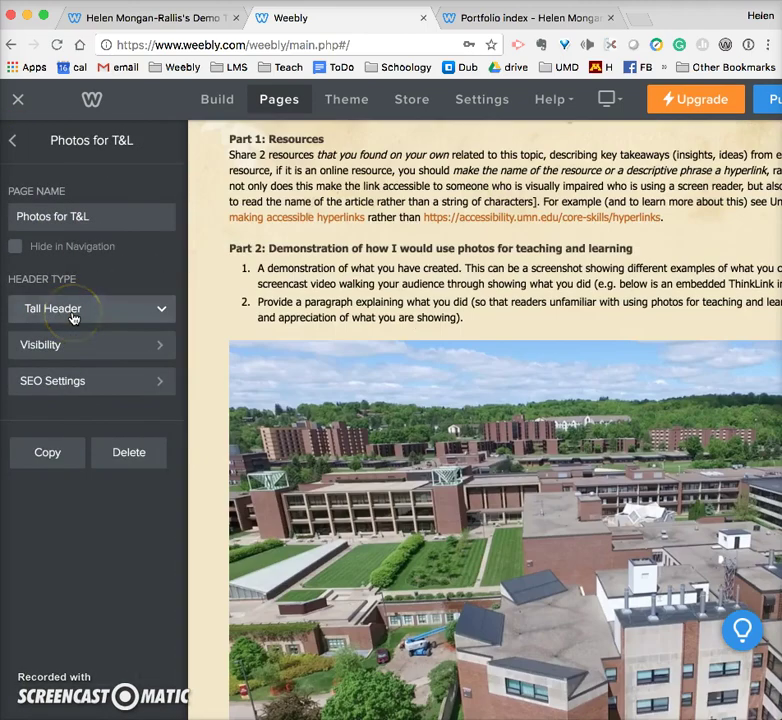
pyautogui.click(13, 140)
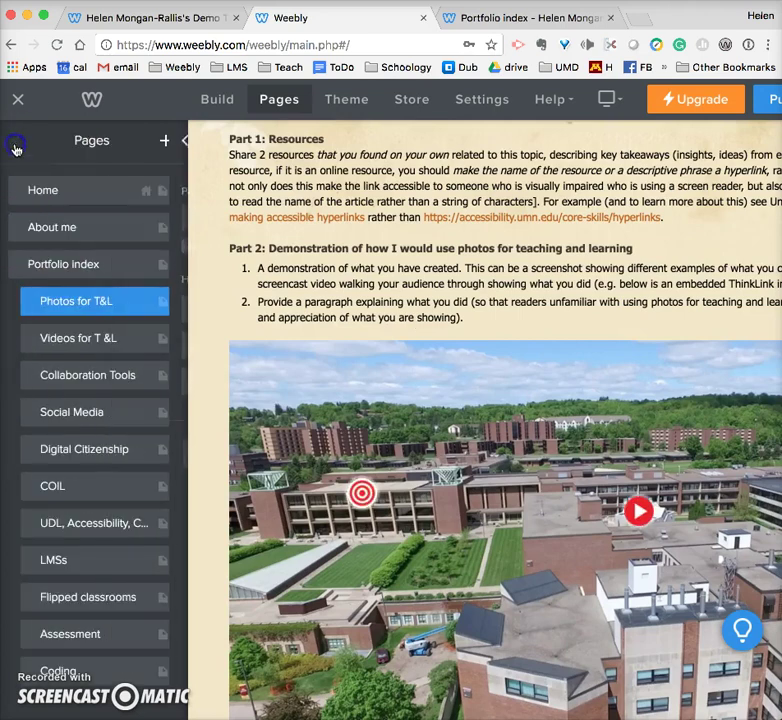
pyautogui.click(70, 342)
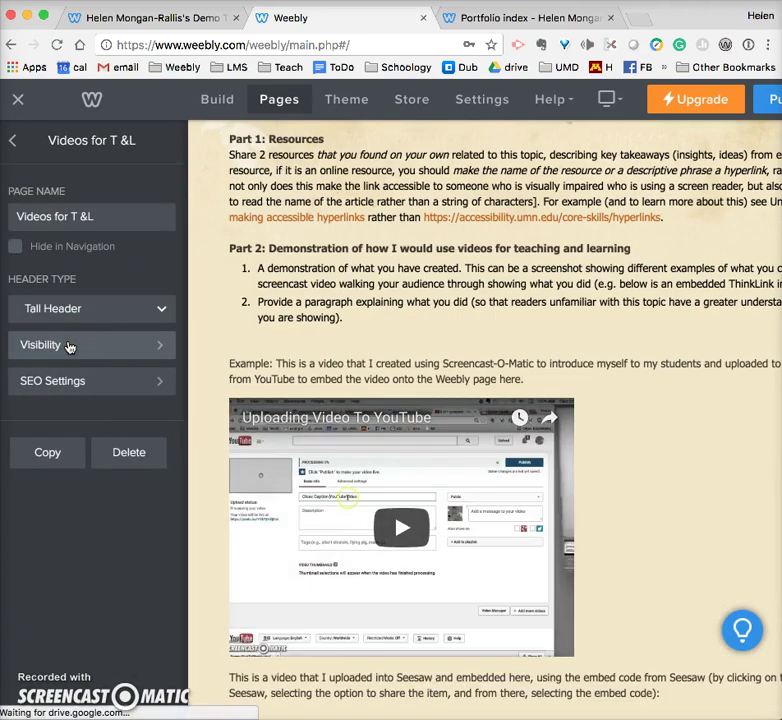
pyautogui.click(14, 140)
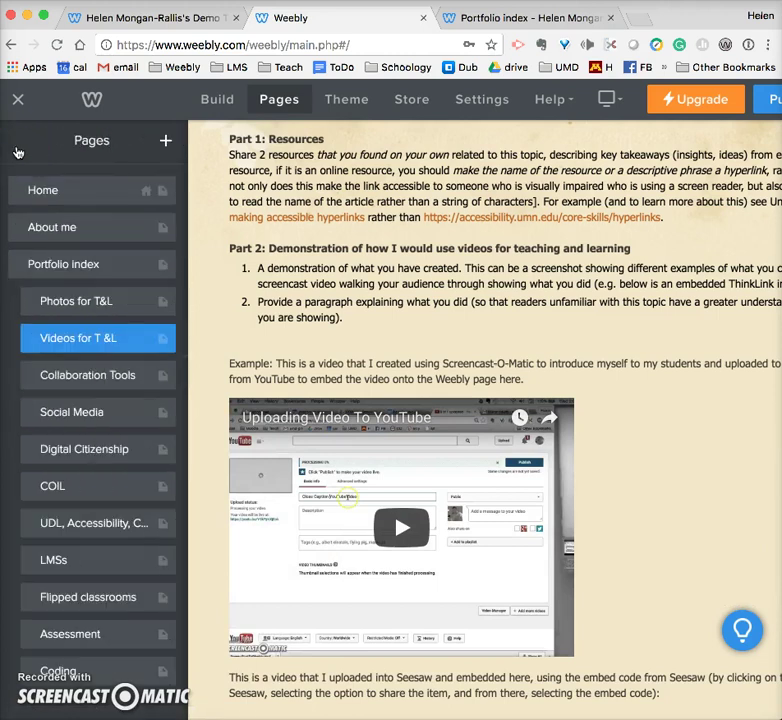
pyautogui.click(452, 286)
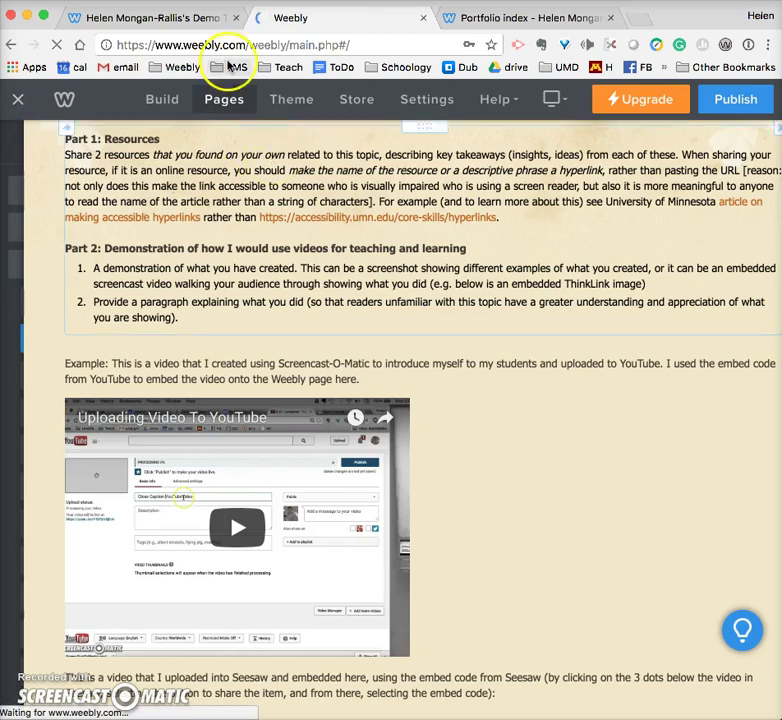
# Return to the live site's Home page and bring up the Portfolio index dropdown of portfolio pages
pyautogui.click(551, 17)
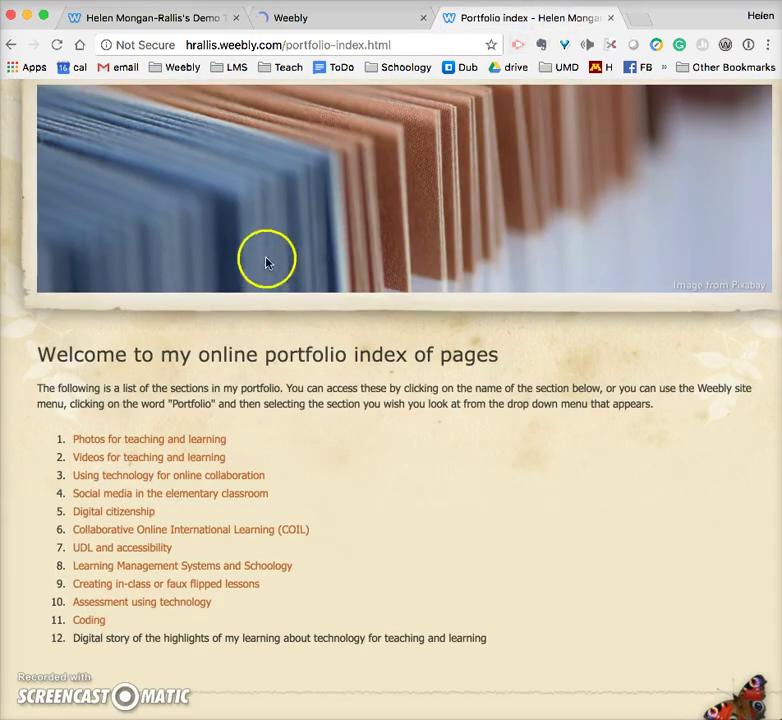
pyautogui.scroll(3, 300, 235)
pyautogui.click(310, 154)
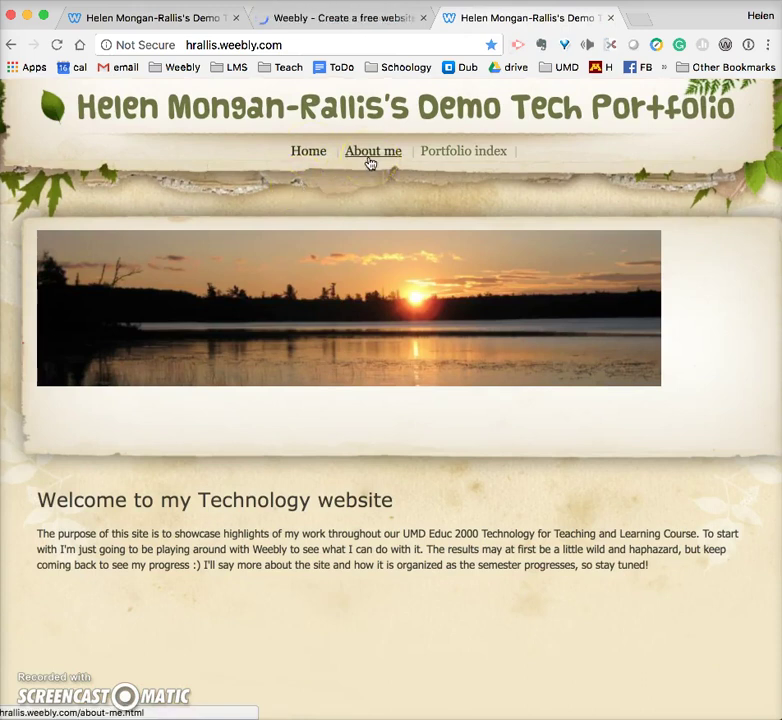
pyautogui.click(466, 168)
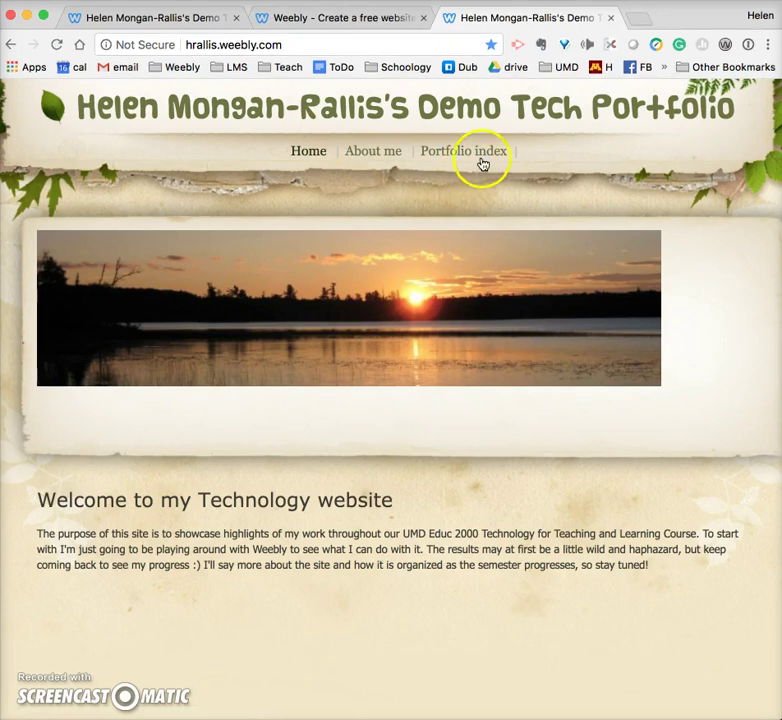
pyautogui.moveTo(483, 161)
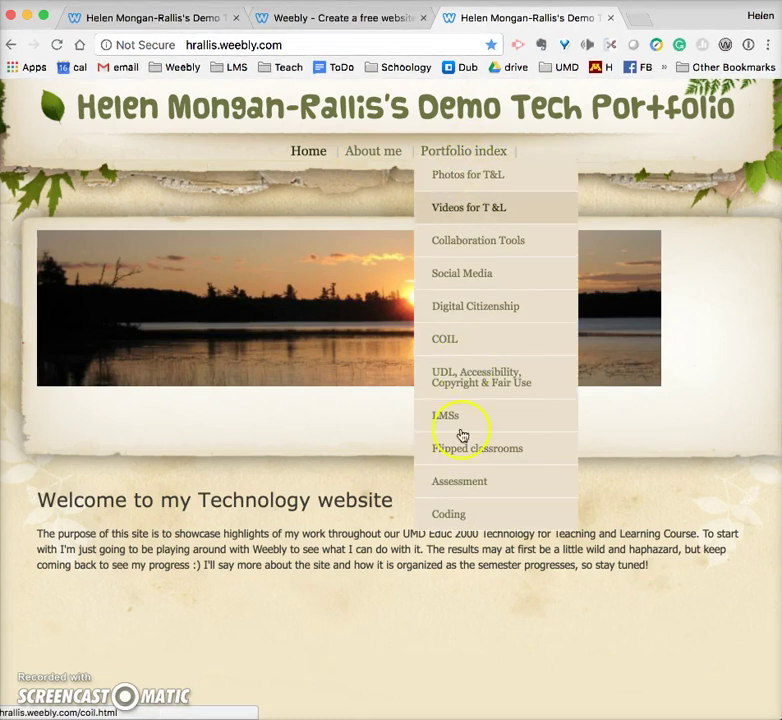